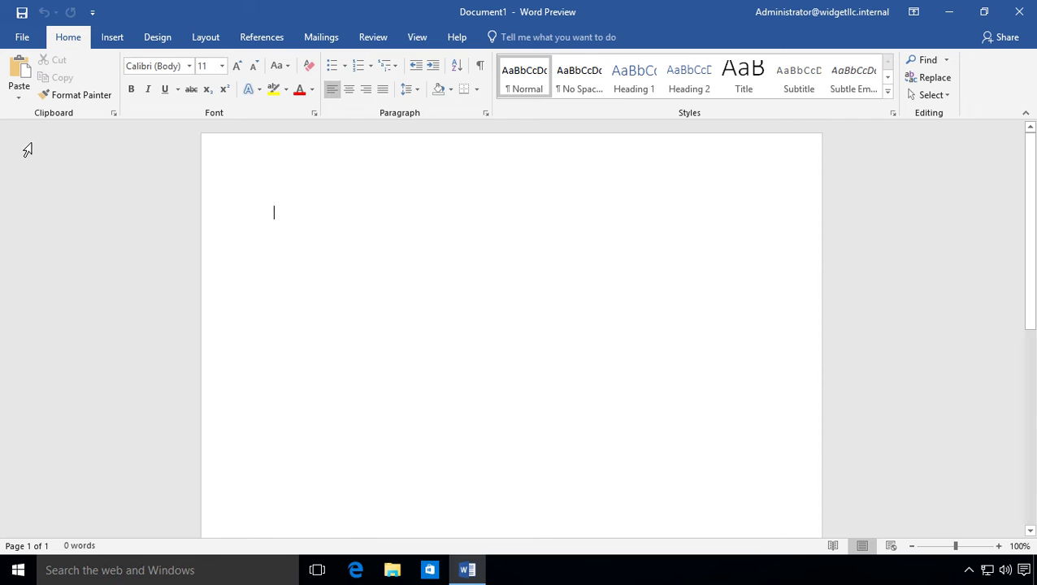
- Show Word's Account page with the signed-in user and Office product activation details
{"action": "left_click", "coordinate": [22, 37]}
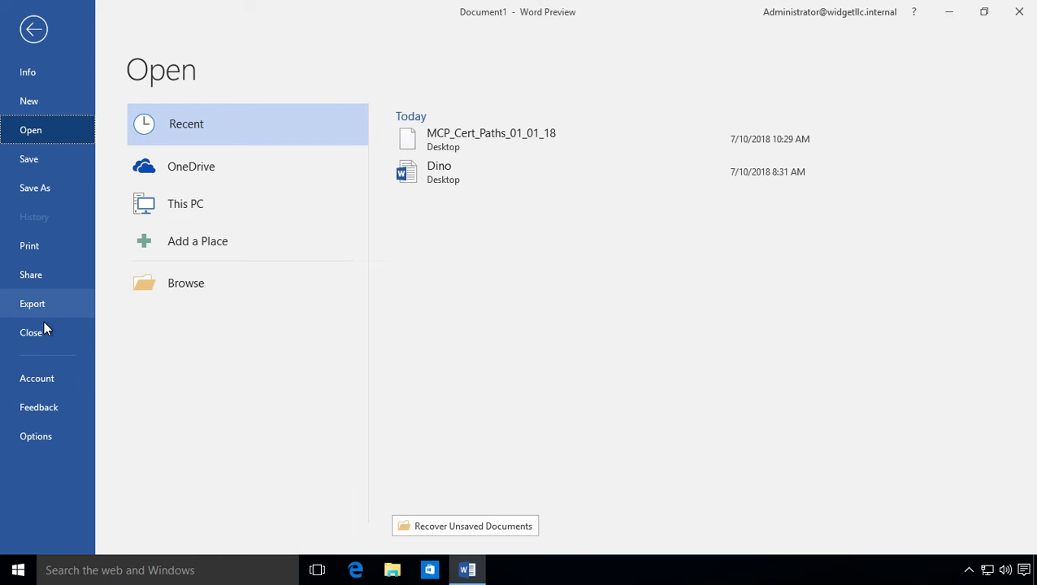
{"action": "left_click", "coordinate": [44, 377]}
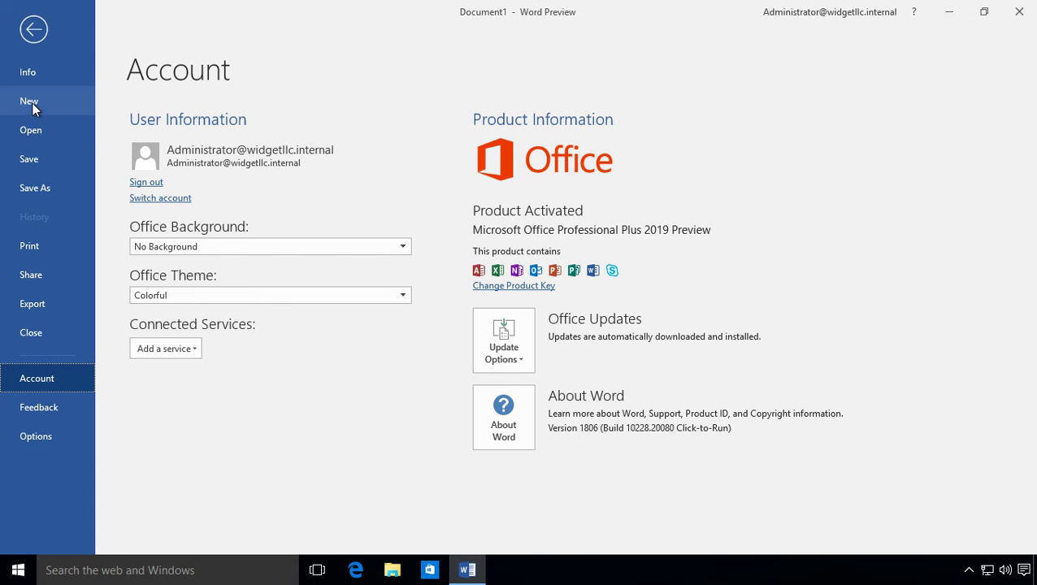
- Open the MCP_Cert_Paths_01_01_18 PDF from the Desktop folder under This PC
{"action": "left_click", "coordinate": [36, 126]}
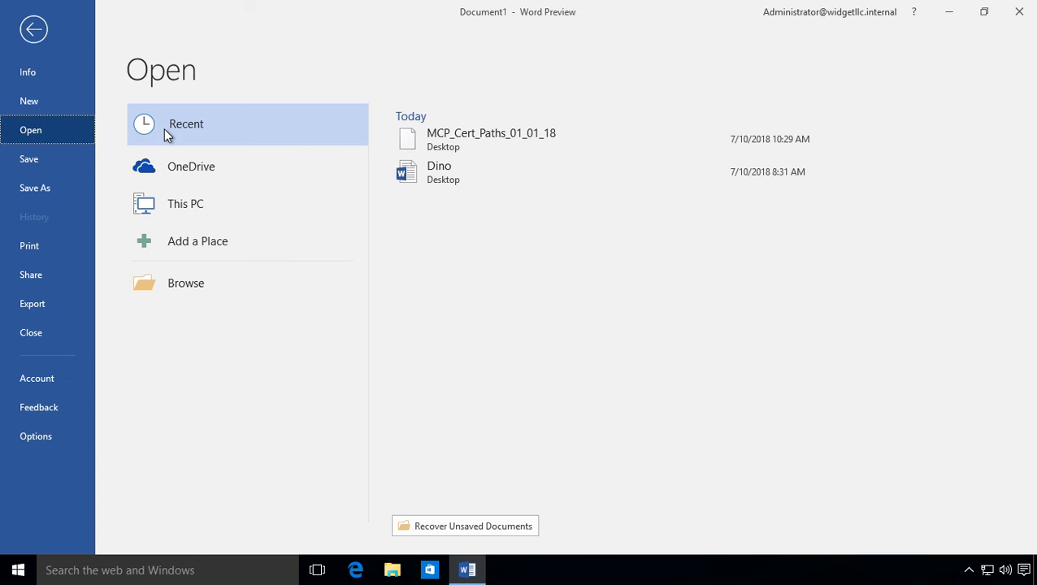
{"action": "double_click", "coordinate": [257, 214]}
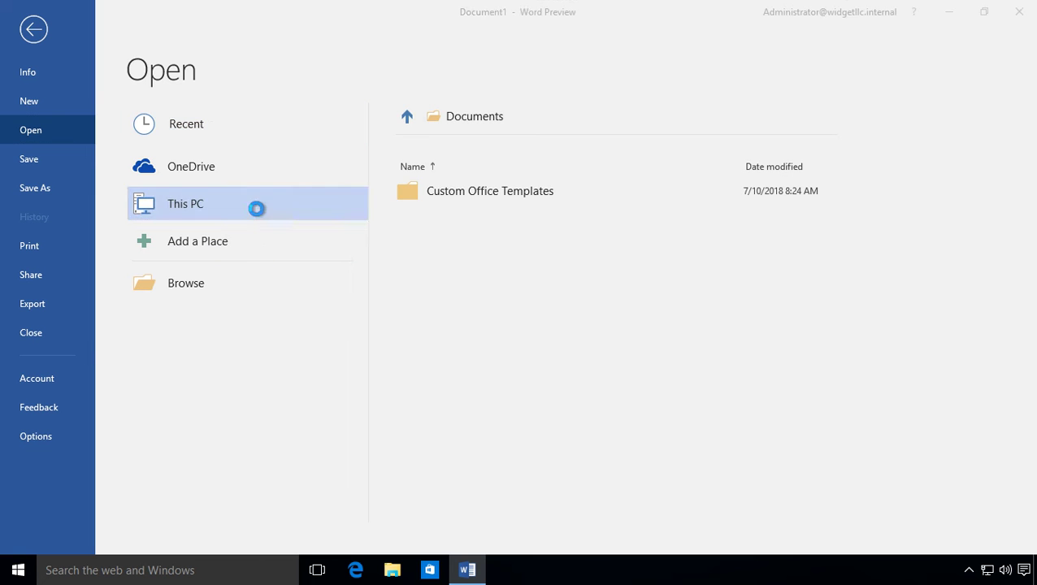
{"action": "left_click", "coordinate": [82, 109]}
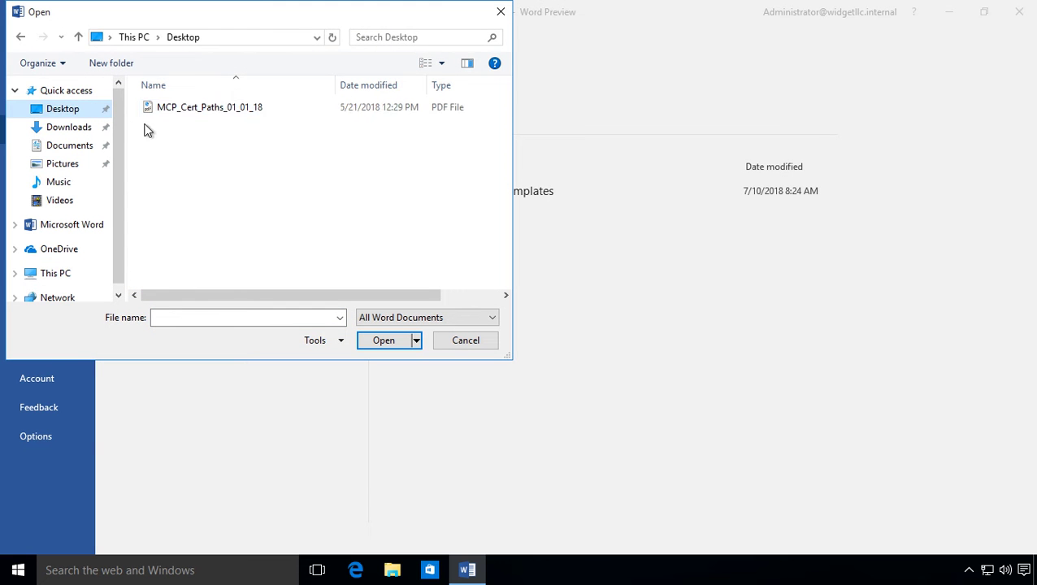
{"action": "double_click", "coordinate": [186, 113]}
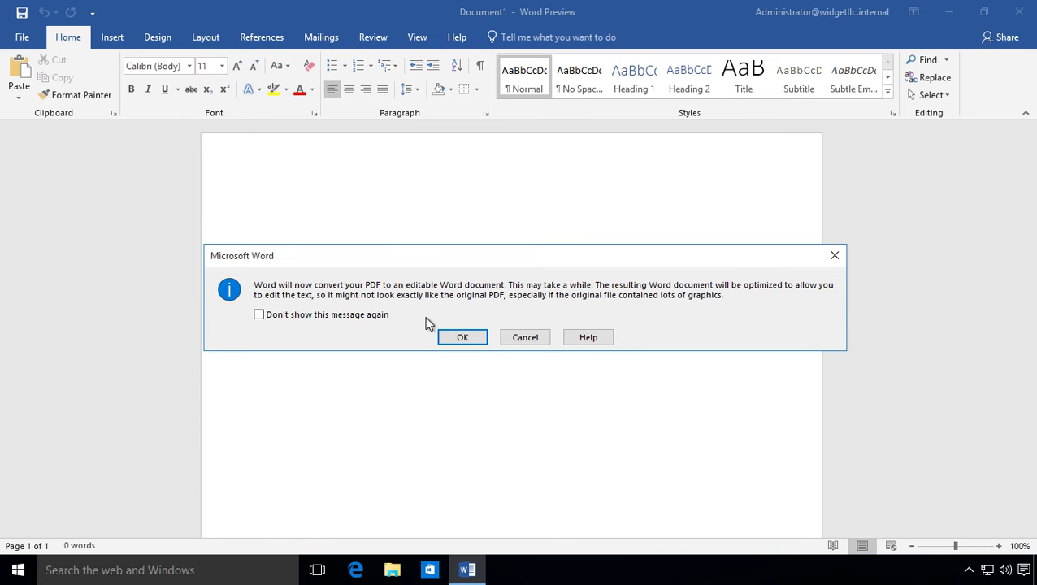
- Accept the conversion so MCP_Cert_Paths_01_01_18 opens as an editable 10-page document
{"action": "left_click", "coordinate": [445, 340]}
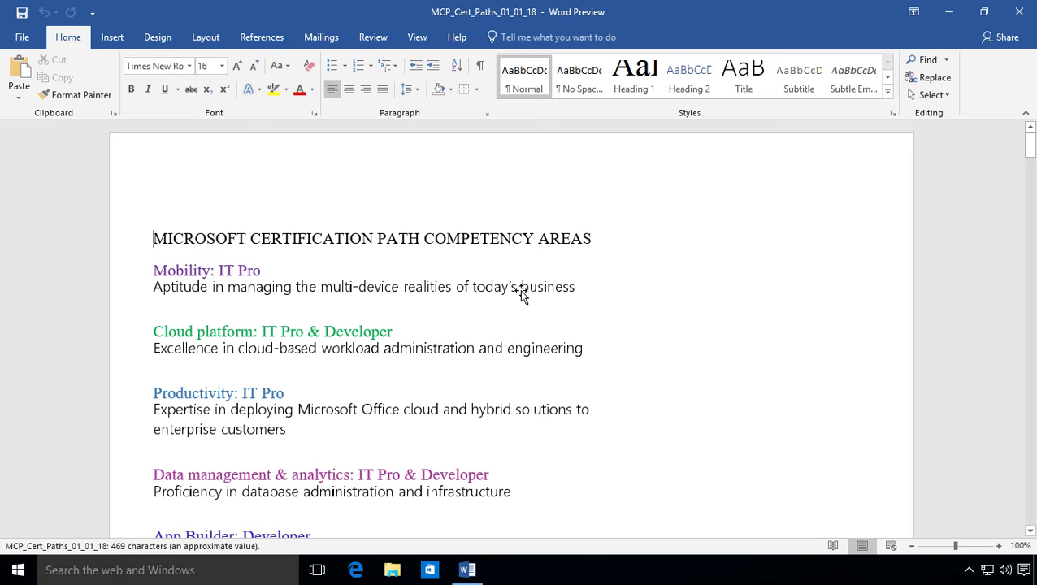
- Append an exclamation mark after AREAS at the end of the document title
{"action": "left_click", "coordinate": [512, 238]}
{"action": "left_click", "coordinate": [601, 235]}
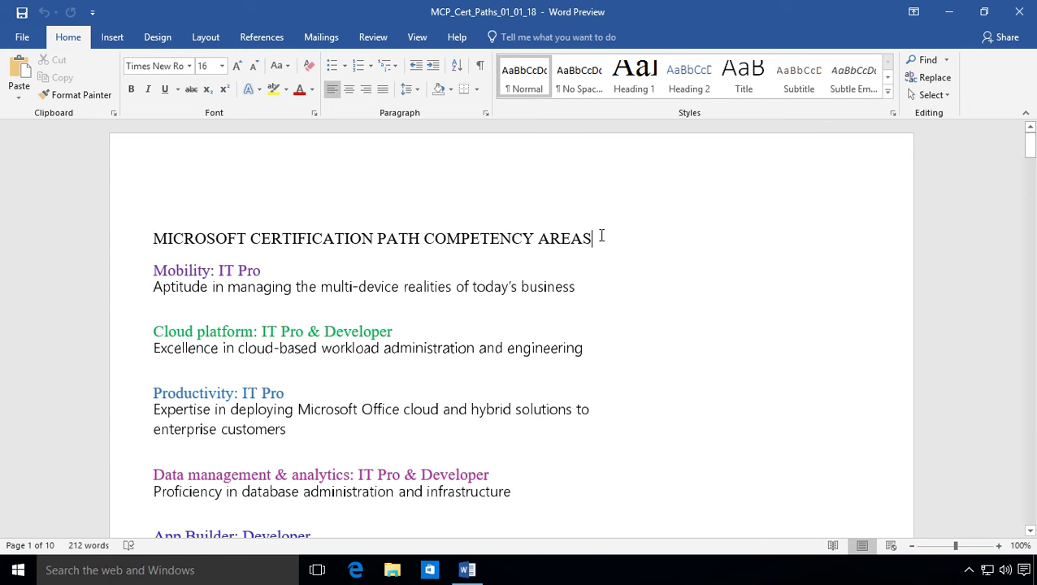
{"action": "type", "text": "!"}
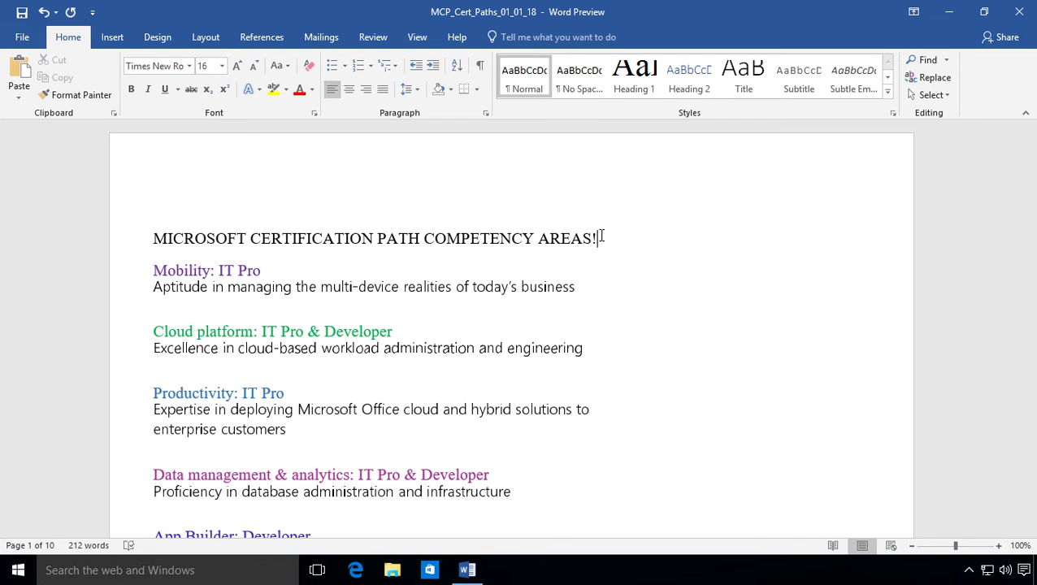
{"action": "left_click", "coordinate": [465, 289]}
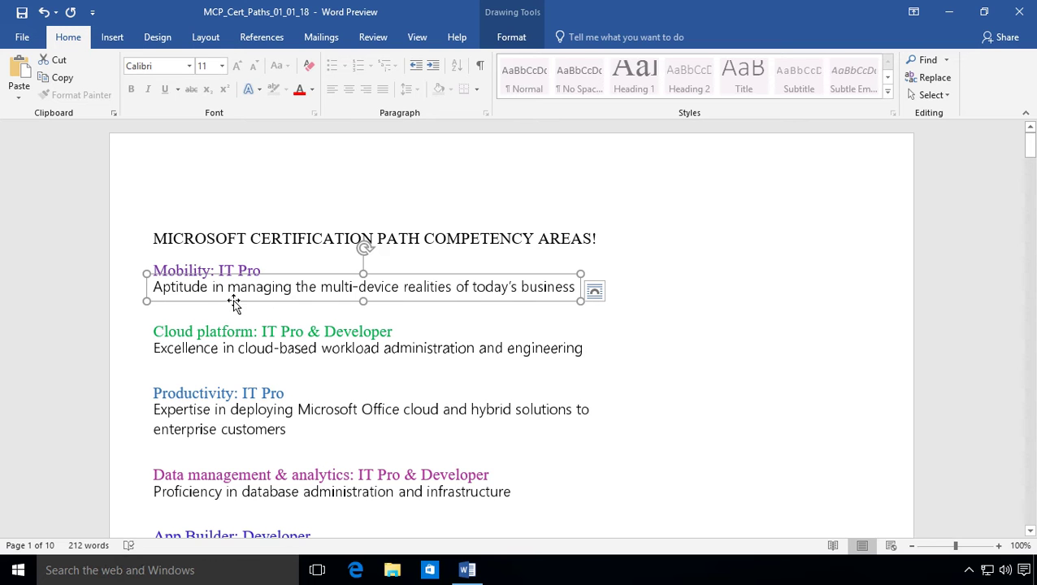
- Append an exclamation mark to the Mobility: IT Pro heading
{"action": "left_click", "coordinate": [175, 271]}
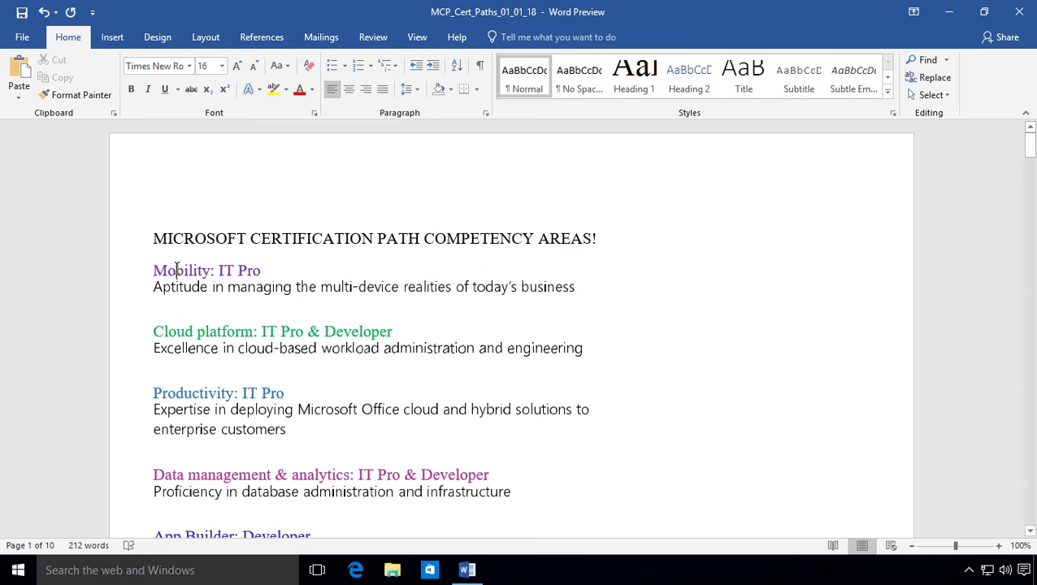
{"action": "left_click", "coordinate": [279, 275]}
{"action": "type", "text": "!"}
{"action": "left_click", "coordinate": [274, 295]}
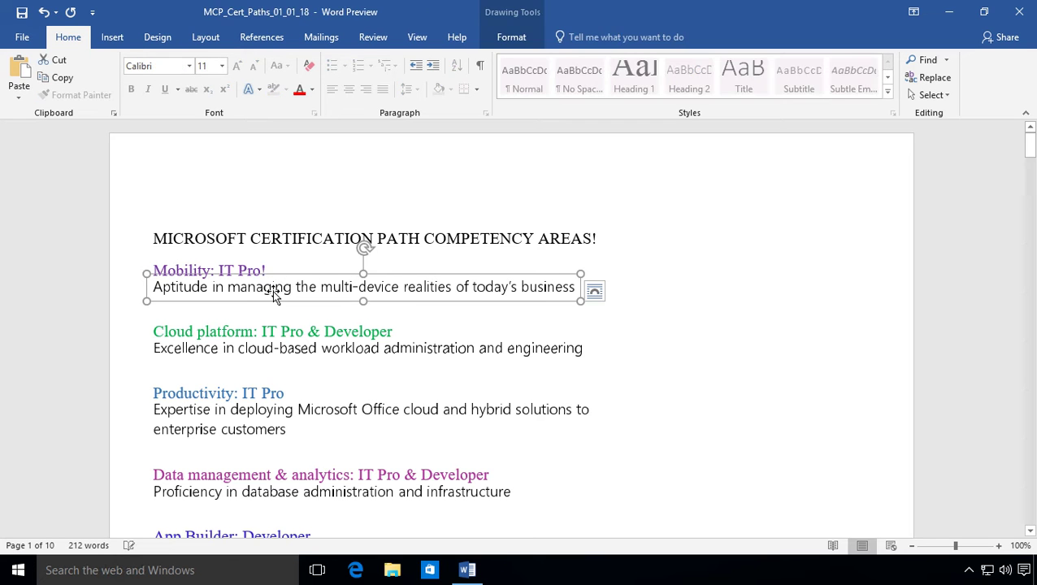
{"action": "left_click", "coordinate": [597, 293]}
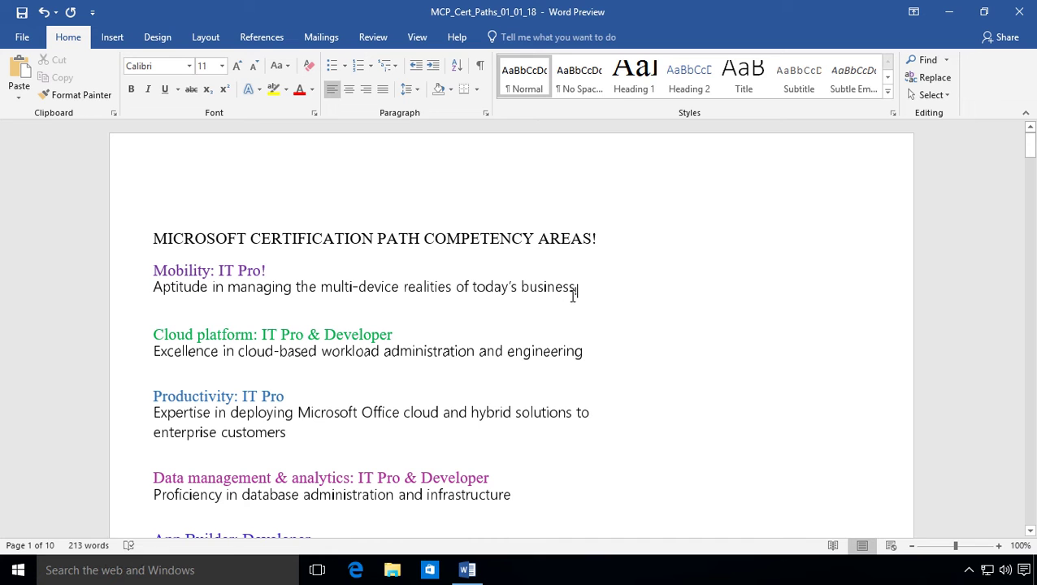
- Type 'jsodhfiushdfuihsdfou' right after 'business' in the Aptitude line
{"action": "left_click", "coordinate": [582, 291]}
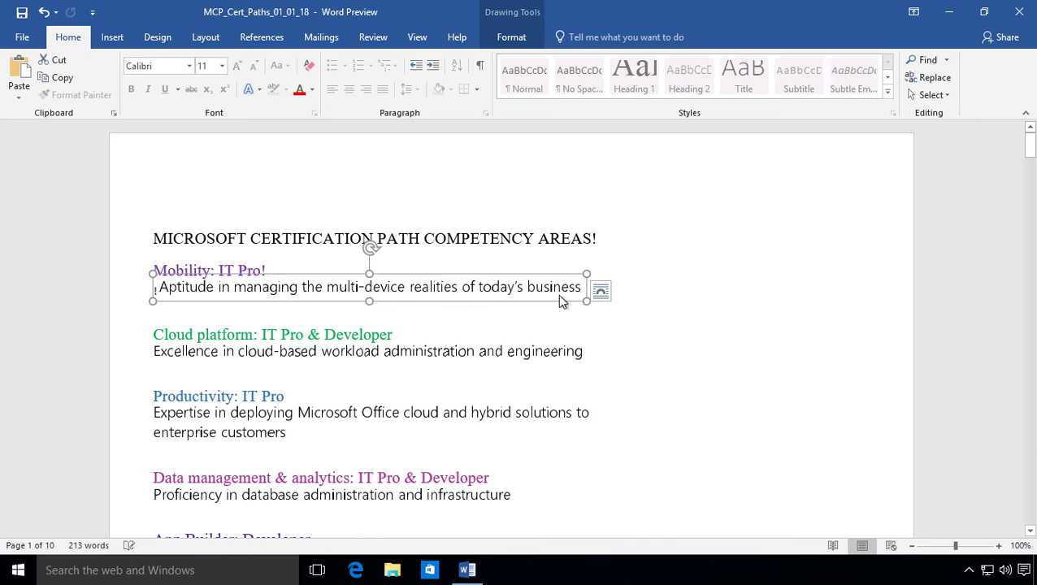
{"action": "left_click", "coordinate": [582, 288]}
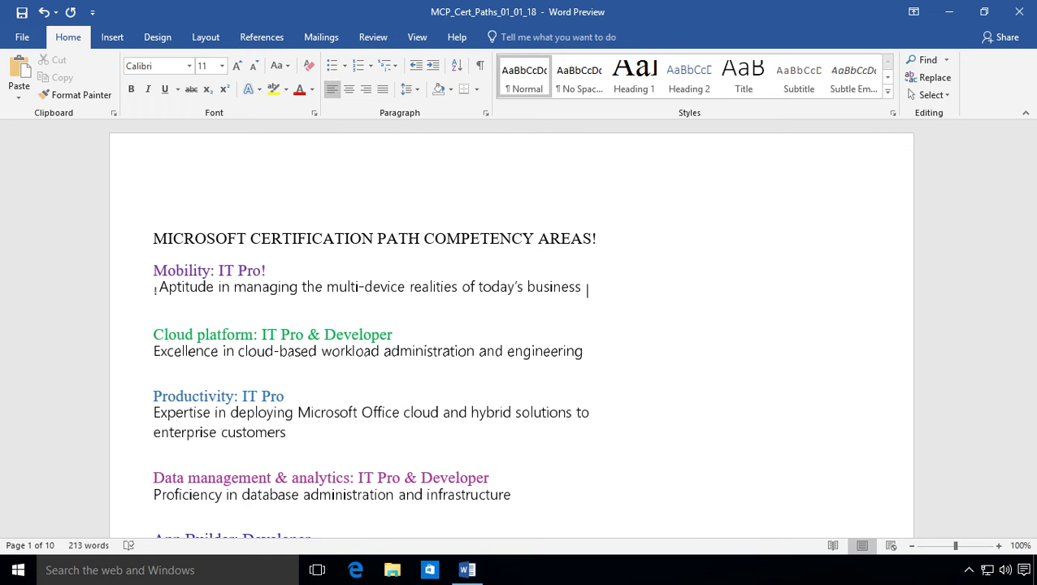
{"action": "type", "text": "jsodhfiu"}
{"action": "type", "text": "shdfuihsdfoui"}
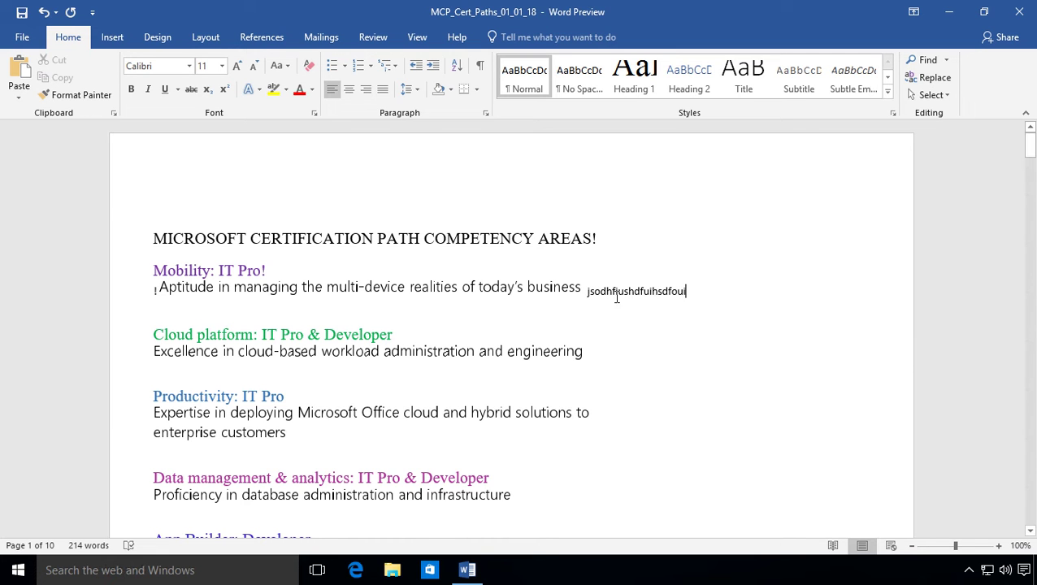
- Inspect the Aptitude text box and nudge the small shape beside 'business' rightward
{"action": "left_click", "coordinate": [613, 271]}
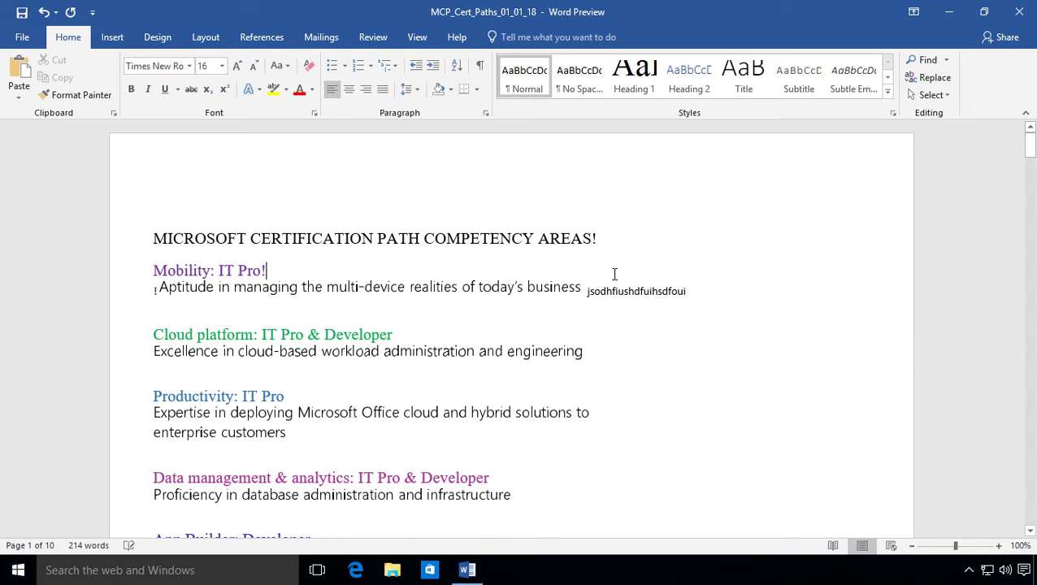
{"action": "left_click", "coordinate": [546, 293]}
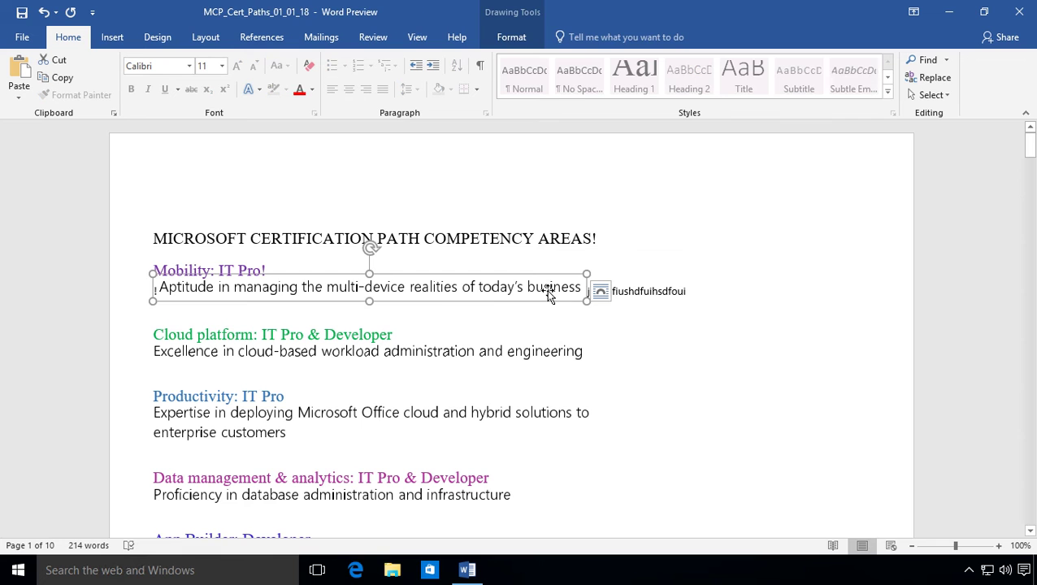
{"action": "left_click", "coordinate": [702, 295]}
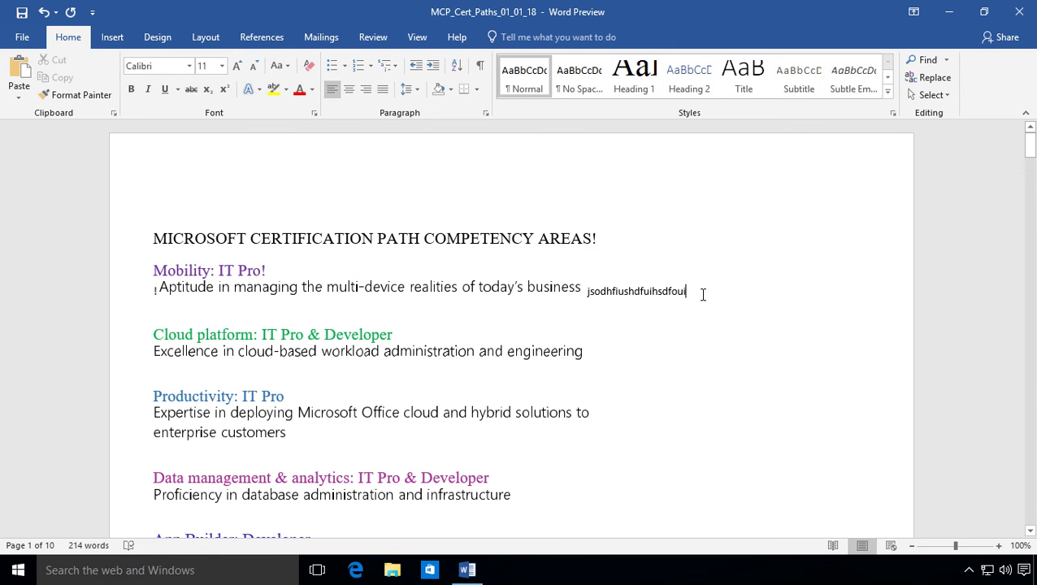
{"action": "triple_click", "coordinate": [582, 294]}
{"action": "left_click", "coordinate": [592, 297]}
{"action": "left_click", "coordinate": [529, 293]}
{"action": "left_click", "coordinate": [528, 293]}
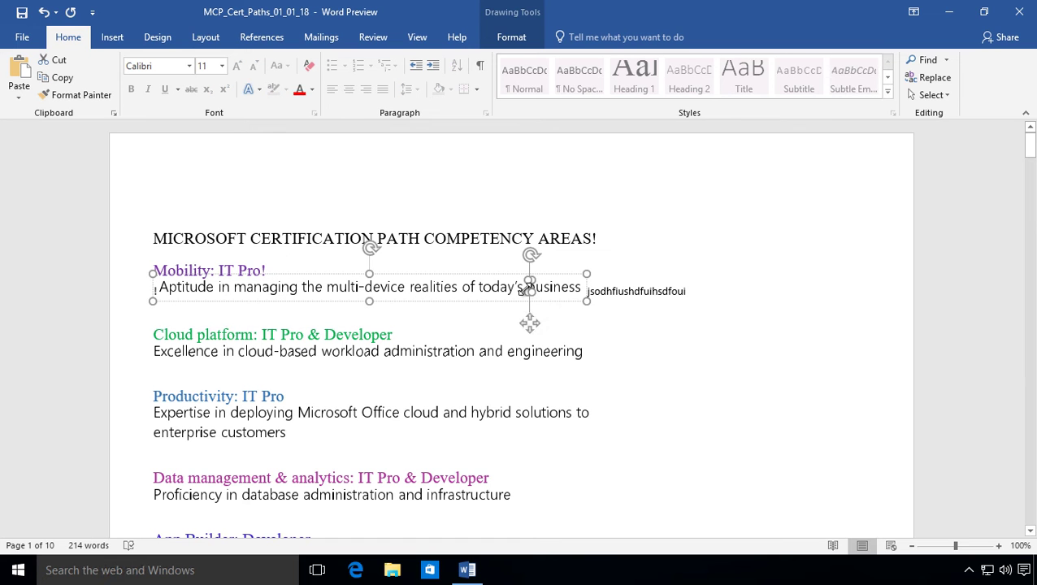
{"action": "left_click_drag", "start_coordinate": [530, 291], "coordinate": [547, 291]}
{"action": "left_click", "coordinate": [582, 291]}
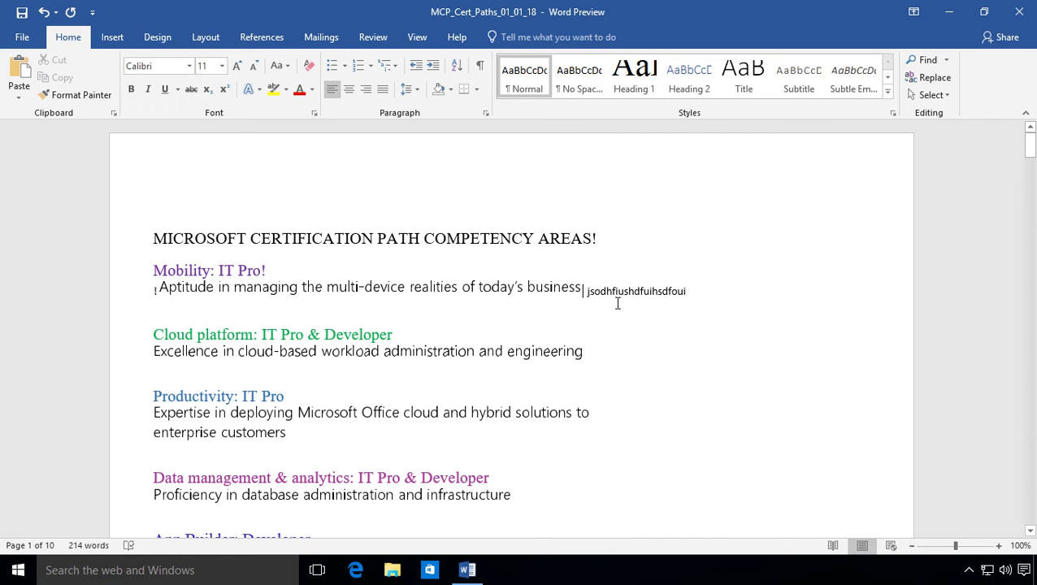
{"action": "left_click", "coordinate": [514, 289]}
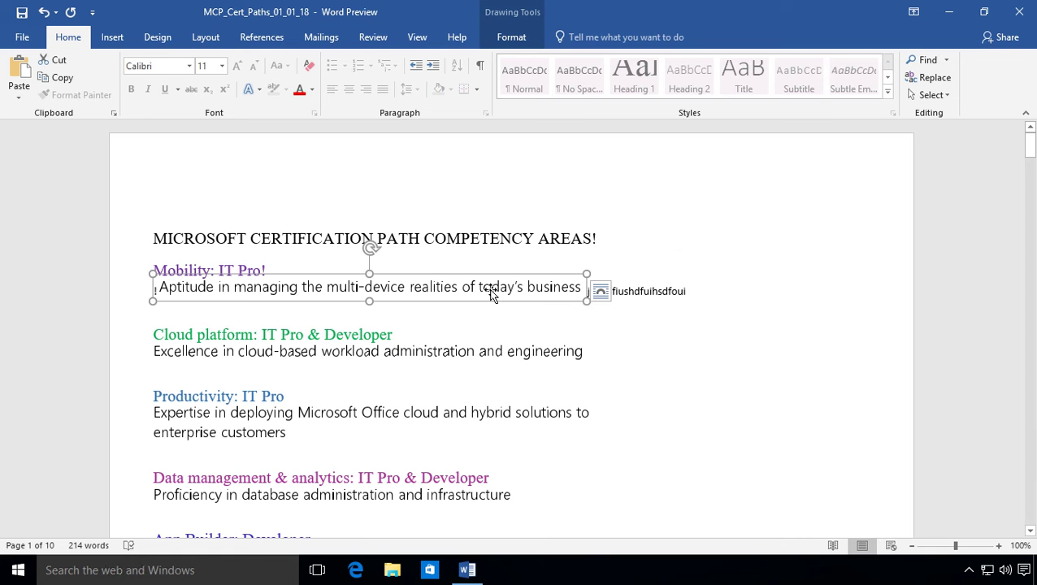
- Delete the Aptitude text box and backspace away the placeholder letters, then check the page
{"action": "left_click_drag", "start_coordinate": [490, 294], "coordinate": [726, 306]}
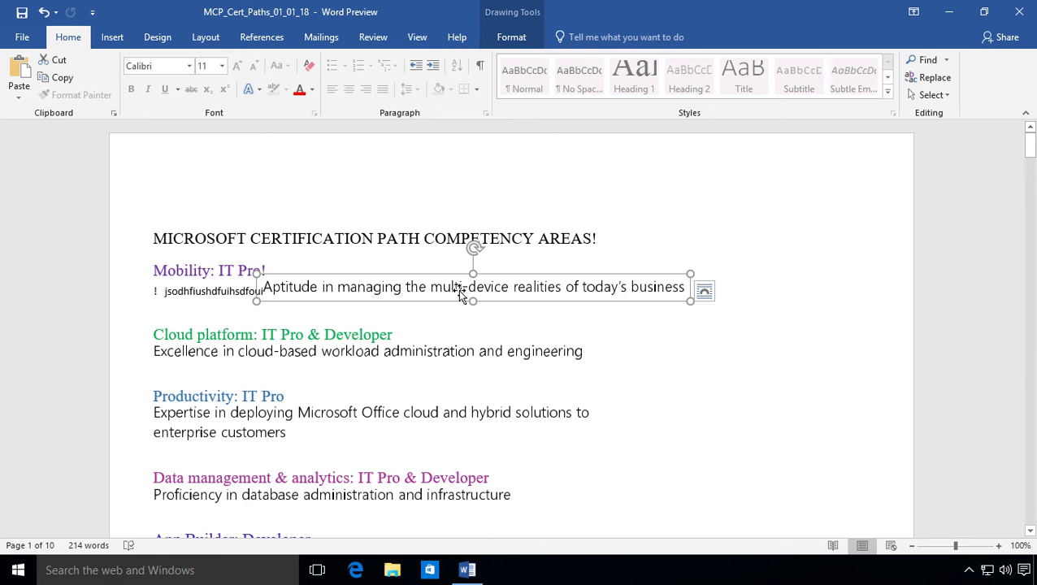
{"action": "key", "text": "Delete"}
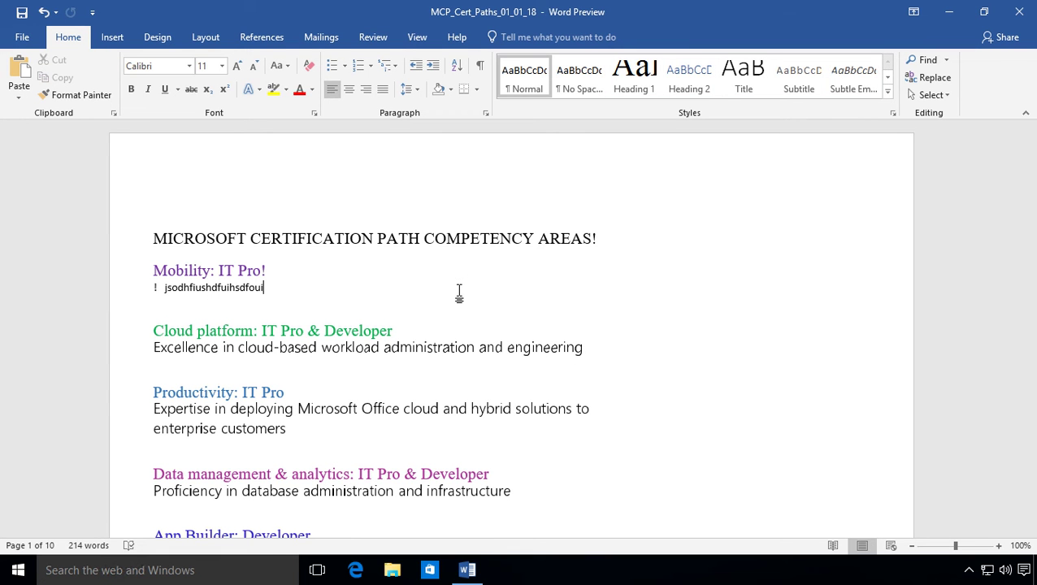
{"action": "key", "text": "BackSpace"}
{"action": "key", "text": "BackSpace"}
{"action": "key", "text": "BackSpace"}
{"action": "key", "text": "BackSpace"}
{"action": "key", "text": "BackSpace"}
{"action": "key", "text": "BackSpace"}
{"action": "key", "text": "BackSpace"}
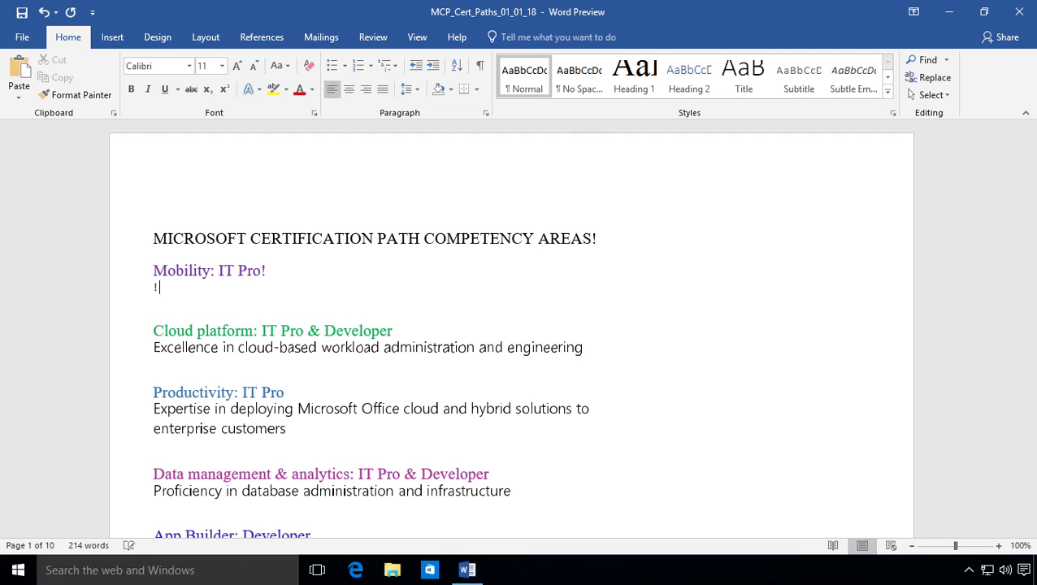
{"action": "key", "text": "BackSpace"}
{"action": "scroll", "coordinate": [642, 388], "scroll_direction": "down", "scroll_amount": 3}
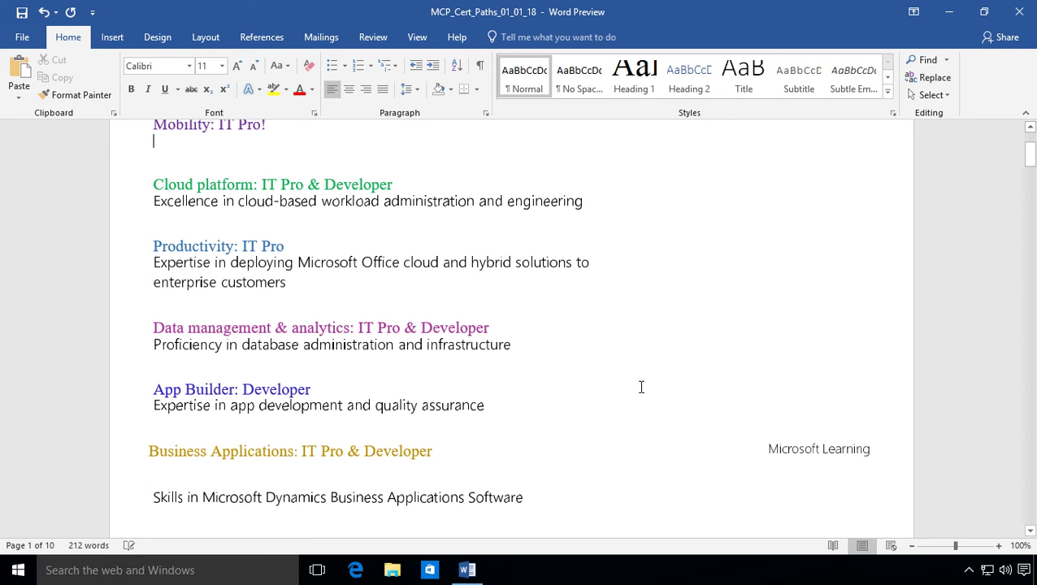
{"action": "scroll", "coordinate": [642, 387], "scroll_direction": "down", "scroll_amount": 2}
{"action": "scroll", "coordinate": [642, 387], "scroll_direction": "up", "scroll_amount": 5}
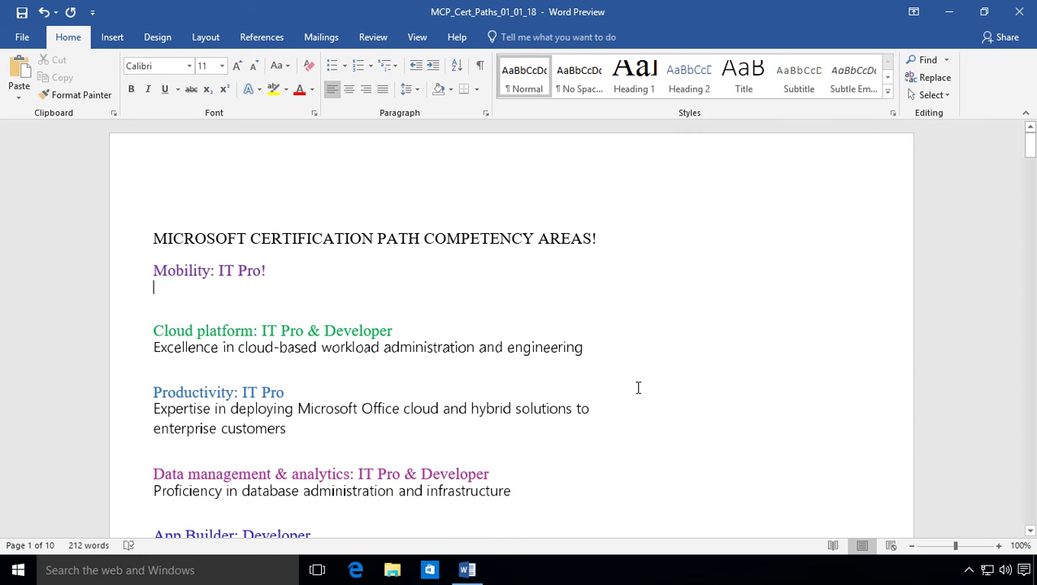
- Attempt saving the document as a PDF over the existing Desktop file
{"action": "left_click", "coordinate": [22, 36]}
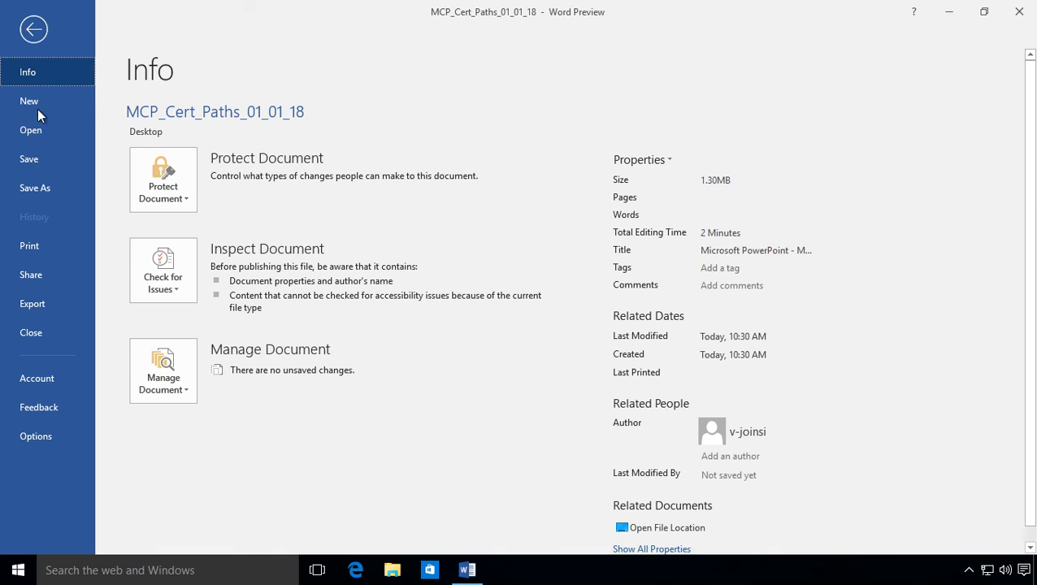
{"action": "left_click", "coordinate": [31, 160]}
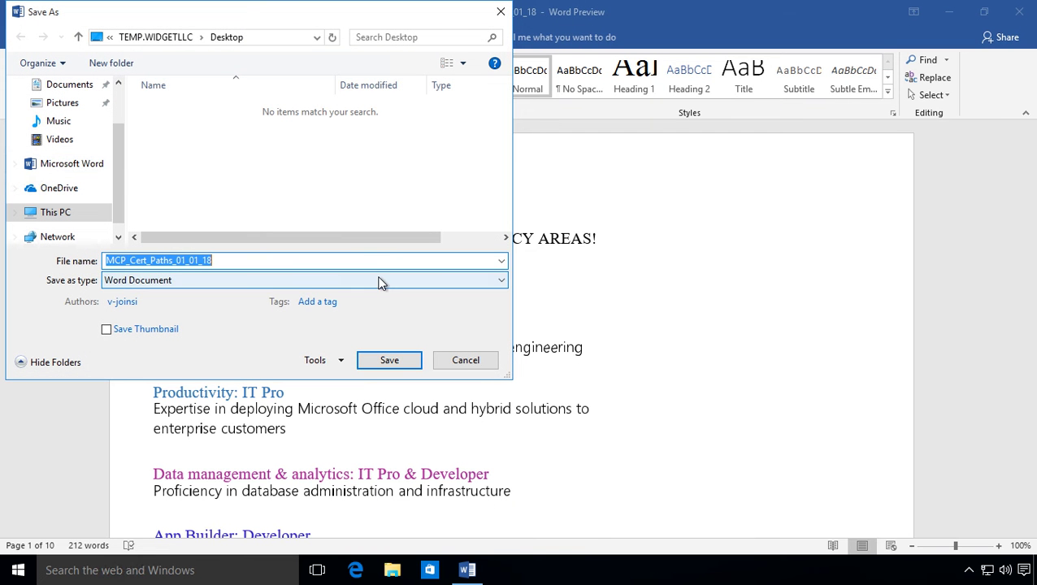
{"action": "left_click", "coordinate": [330, 282]}
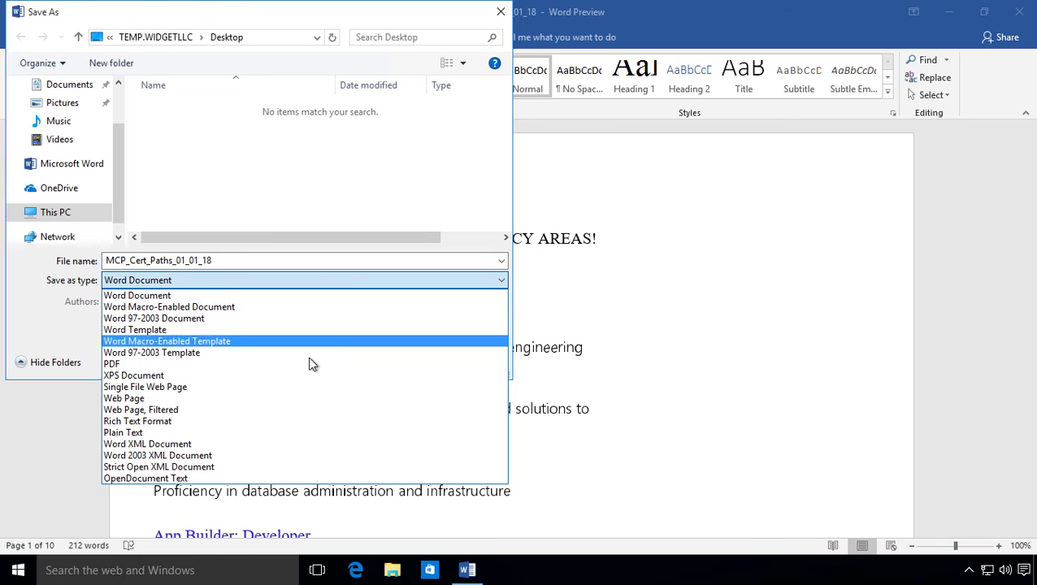
{"action": "left_click", "coordinate": [305, 365]}
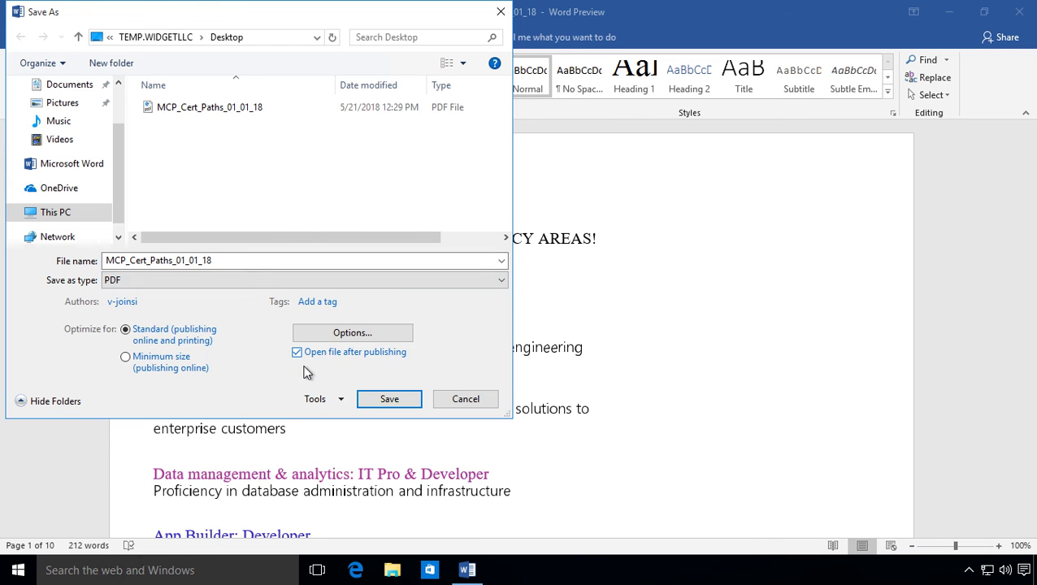
{"action": "left_click", "coordinate": [382, 402]}
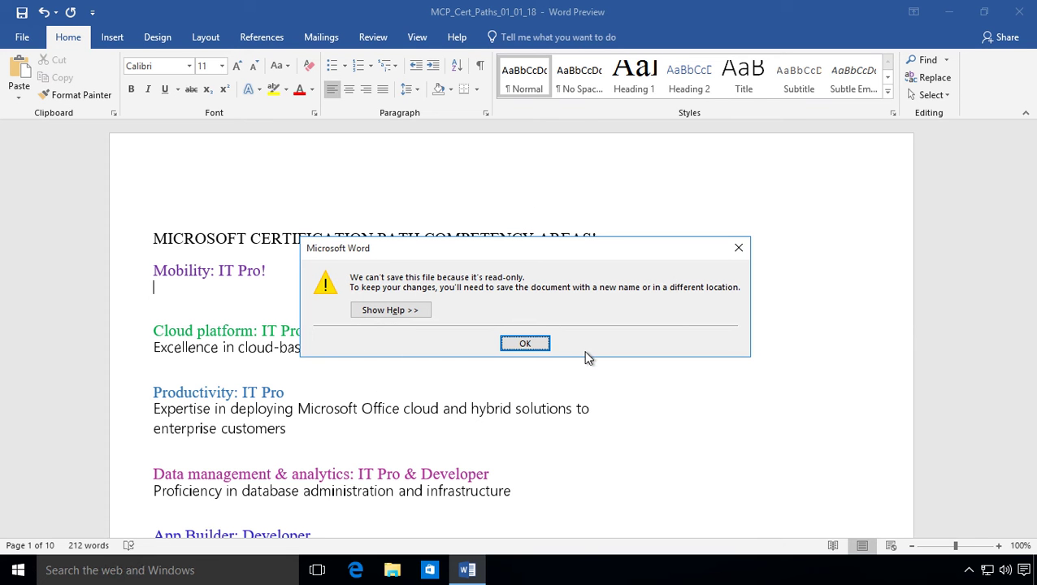
- Dismiss the warning and save a PDF copy named MCP_Cert_Paths_01_01_18-a to the Desktop
{"action": "left_click", "coordinate": [525, 343]}
{"action": "left_click", "coordinate": [22, 37]}
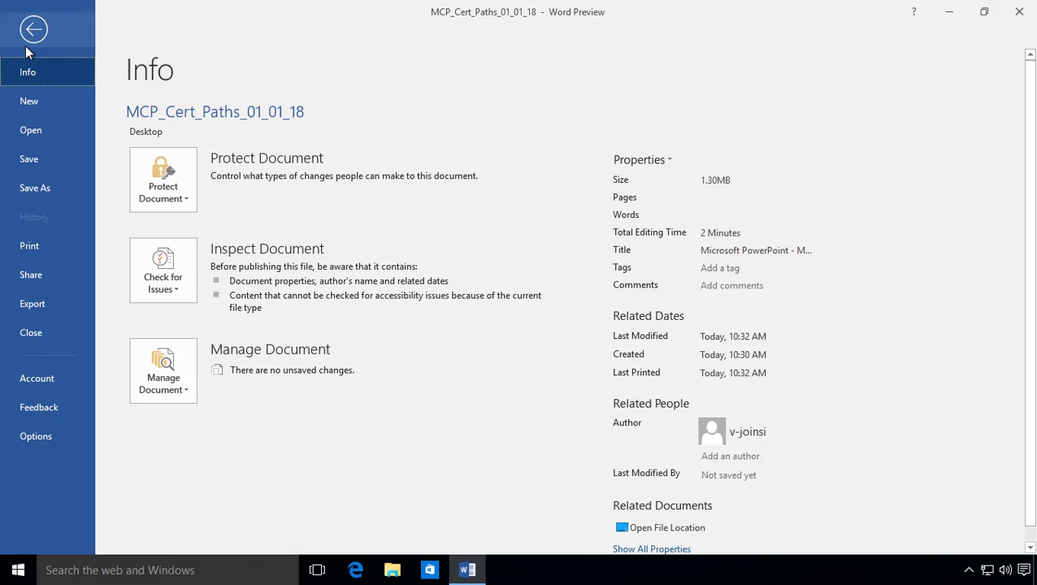
{"action": "left_click", "coordinate": [55, 187]}
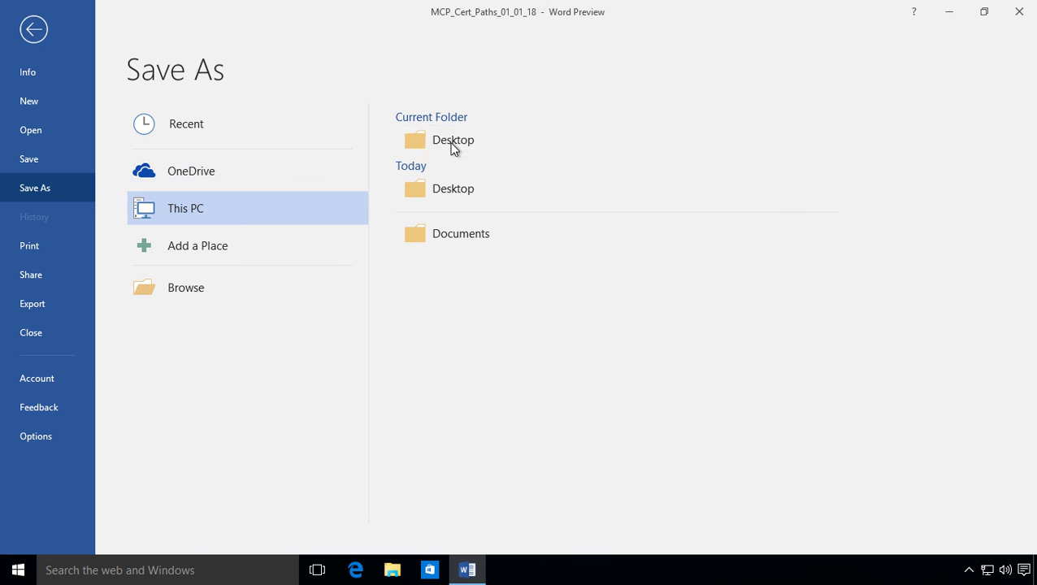
{"action": "left_click", "coordinate": [453, 142]}
{"action": "left_click", "coordinate": [374, 280]}
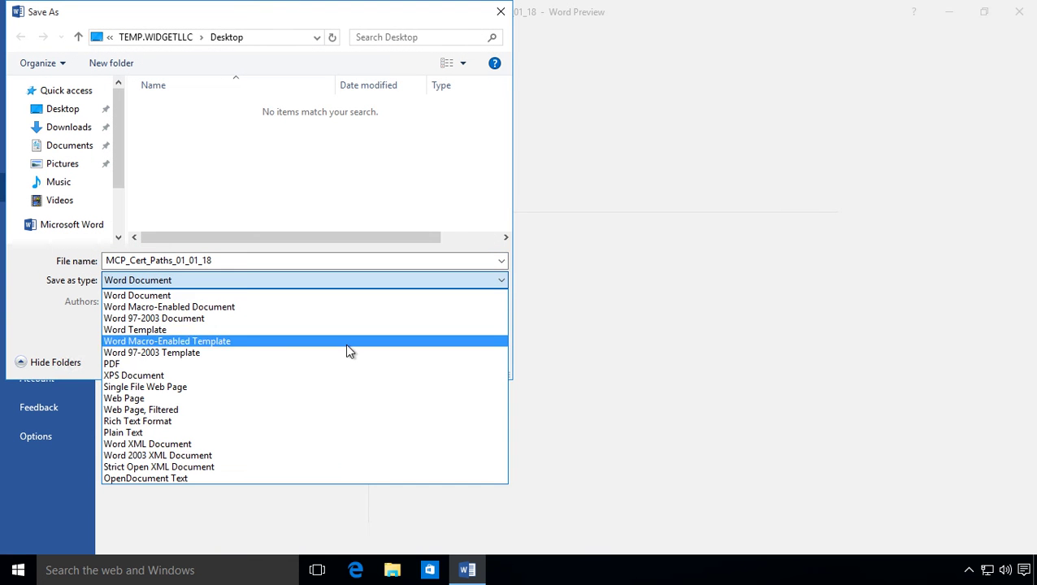
{"action": "left_click", "coordinate": [345, 363]}
{"action": "double_click", "coordinate": [224, 260]}
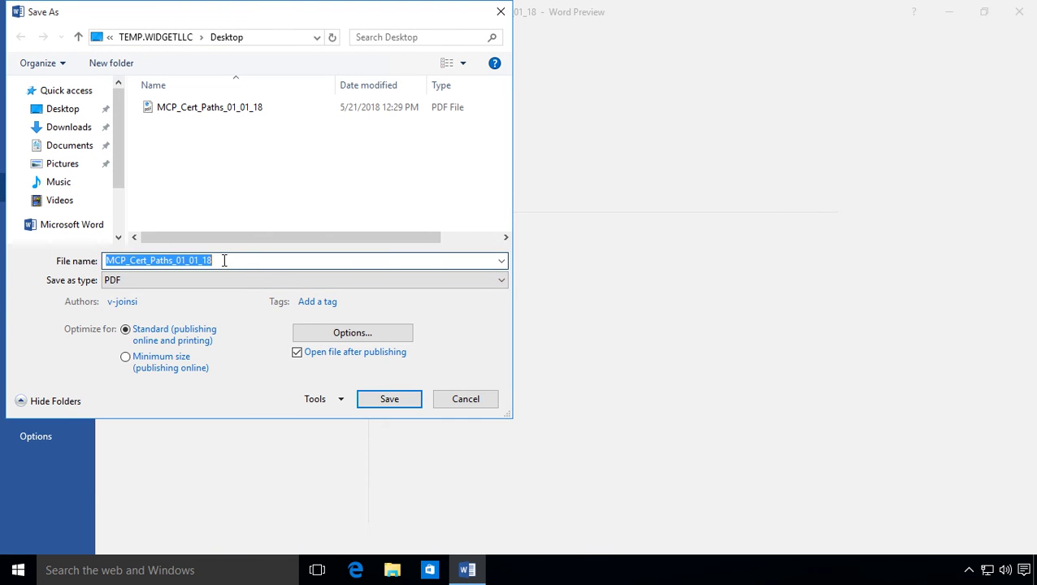
{"action": "left_click", "coordinate": [232, 258]}
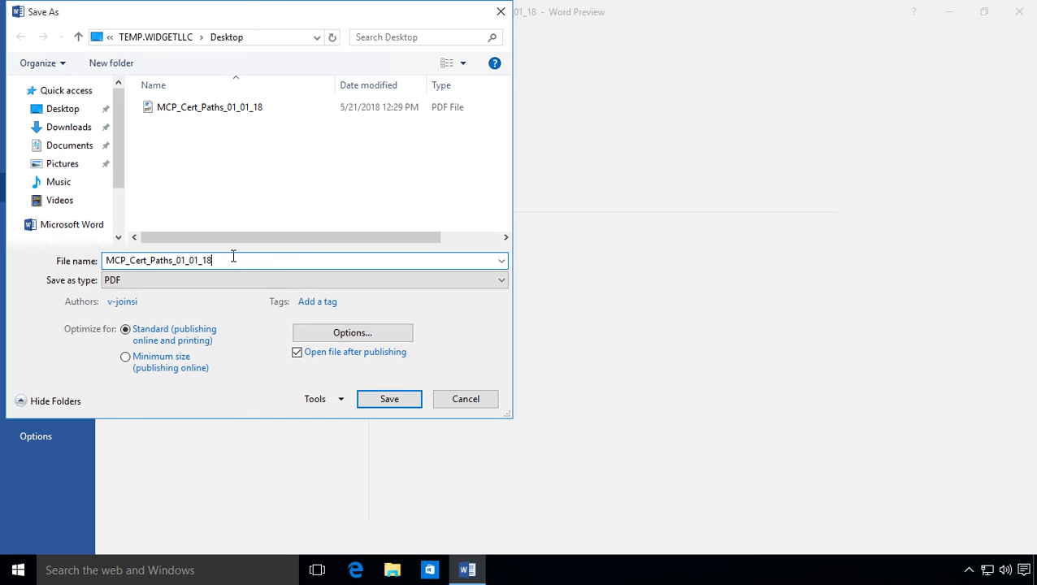
{"action": "type", "text": "-a"}
{"action": "left_click", "coordinate": [388, 400]}
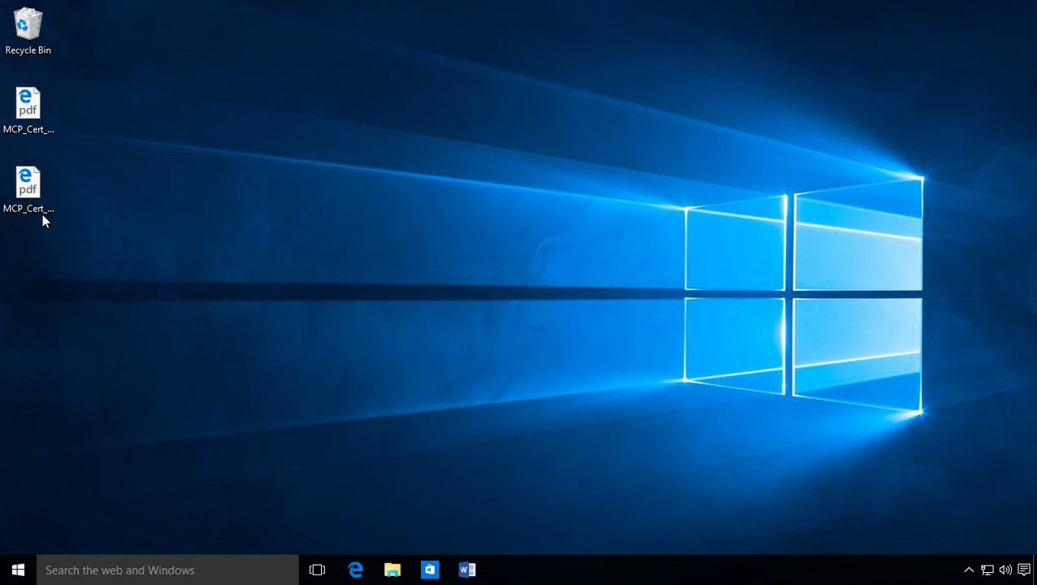
- Open MCP_Cert_Paths_01_01_18-a in Word via Open with, after the default app errors
{"action": "left_click", "coordinate": [29, 189]}
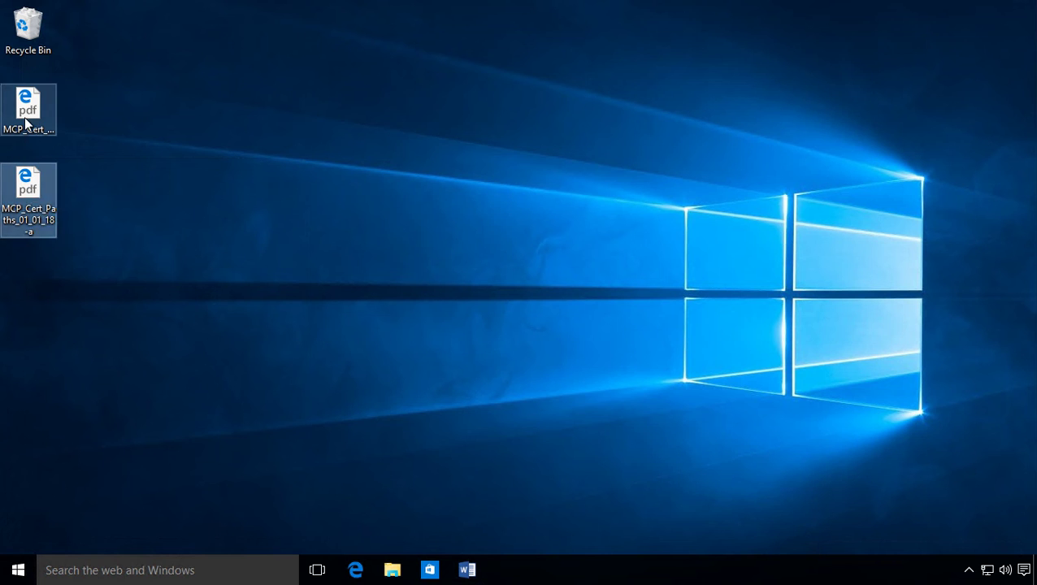
{"action": "double_click", "coordinate": [24, 202]}
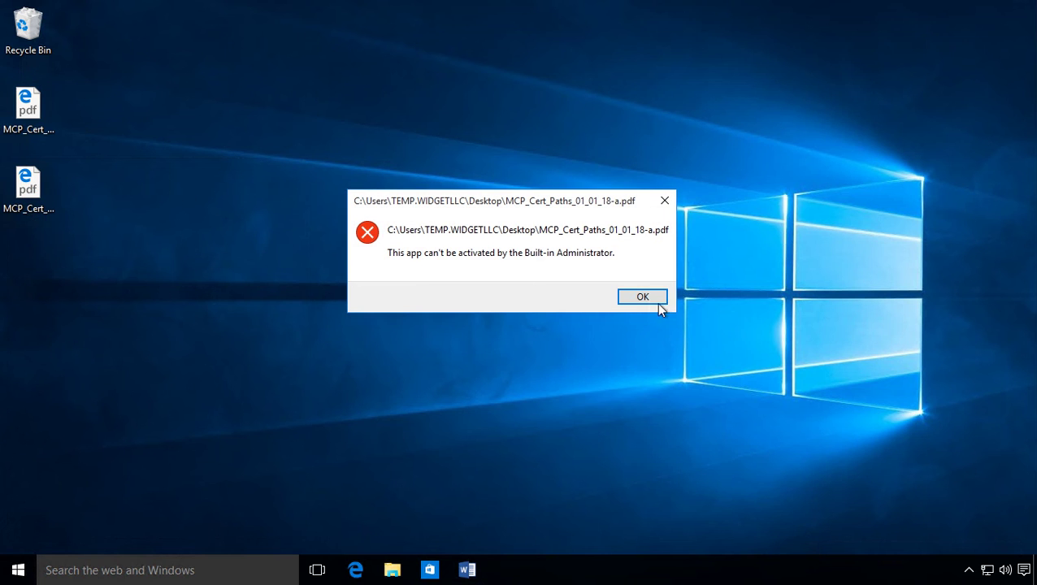
{"action": "left_click", "coordinate": [646, 298]}
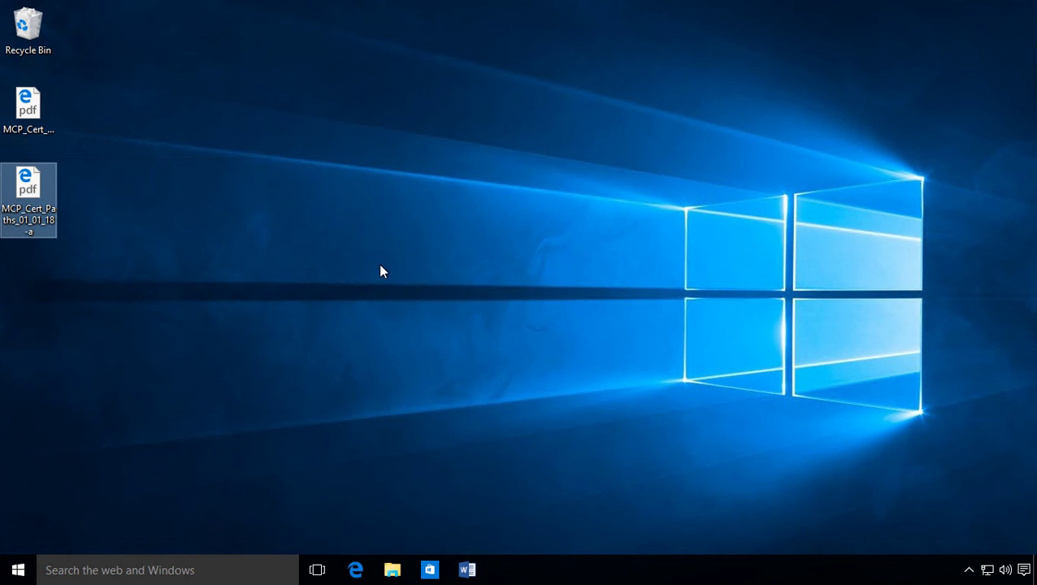
{"action": "mouse_move", "coordinate": [28, 187]}
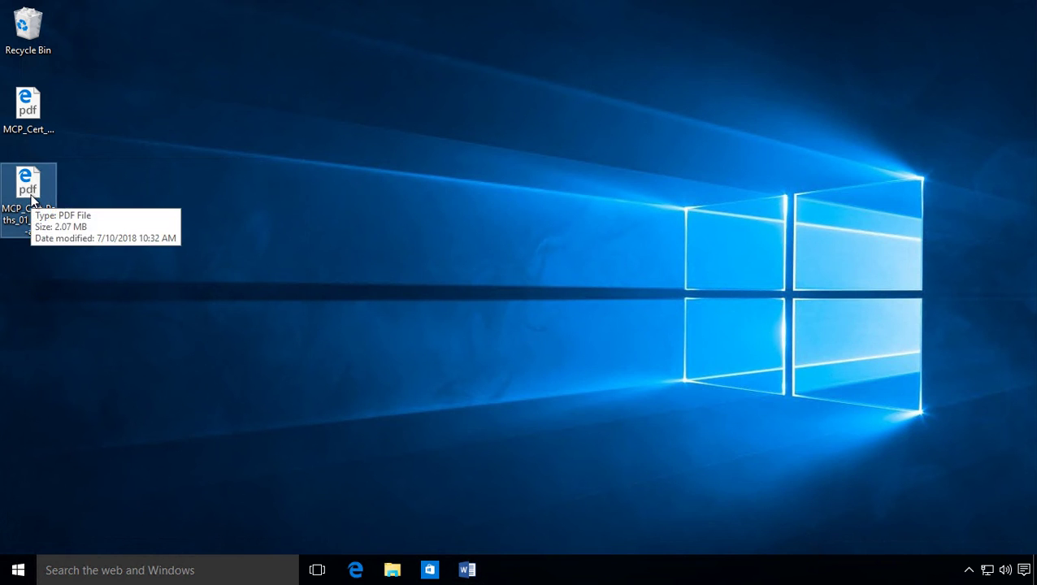
{"action": "right_click", "coordinate": [33, 199]}
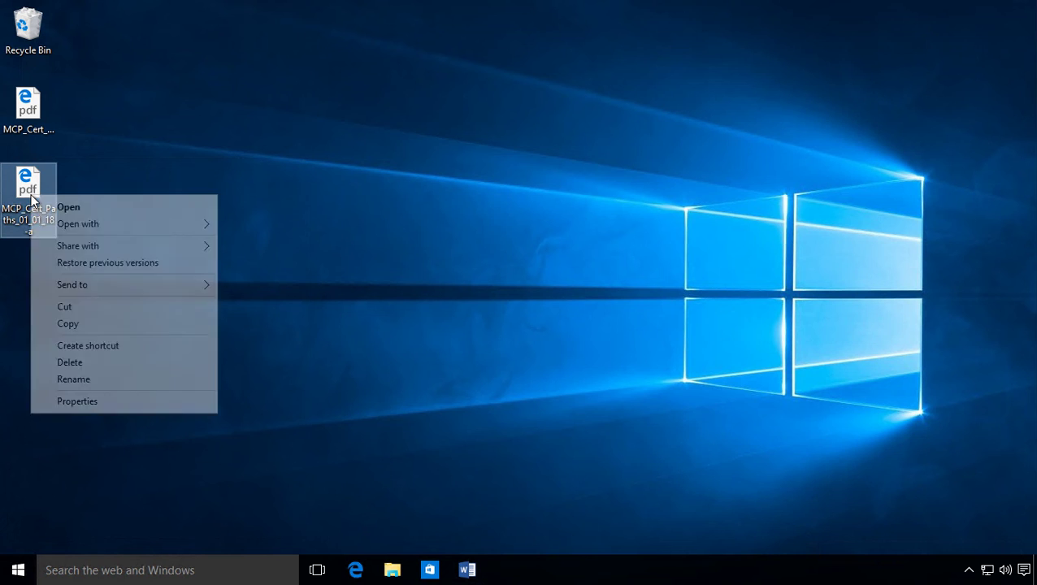
{"action": "mouse_move", "coordinate": [79, 224]}
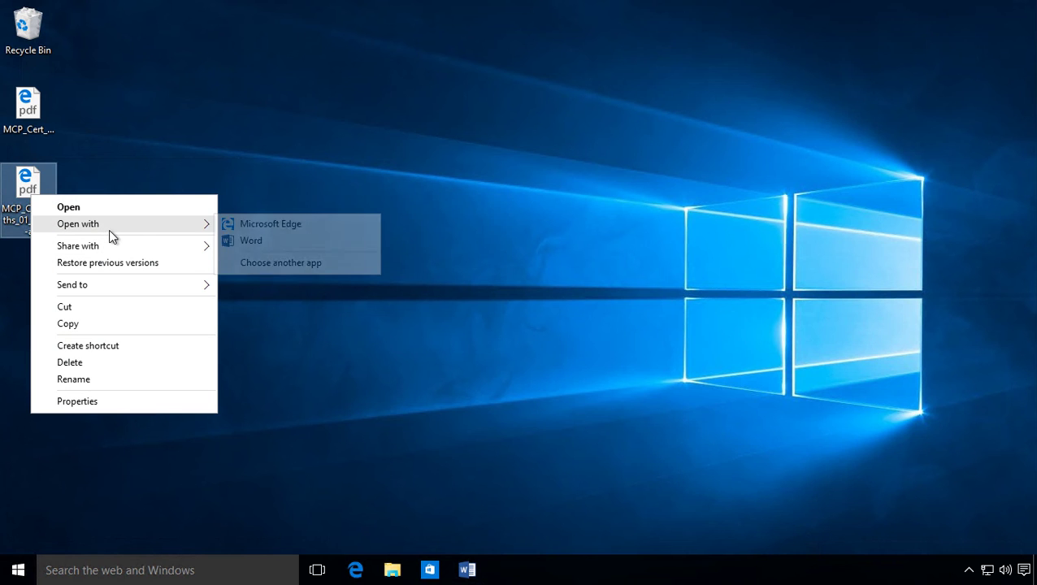
{"action": "left_click", "coordinate": [251, 241]}
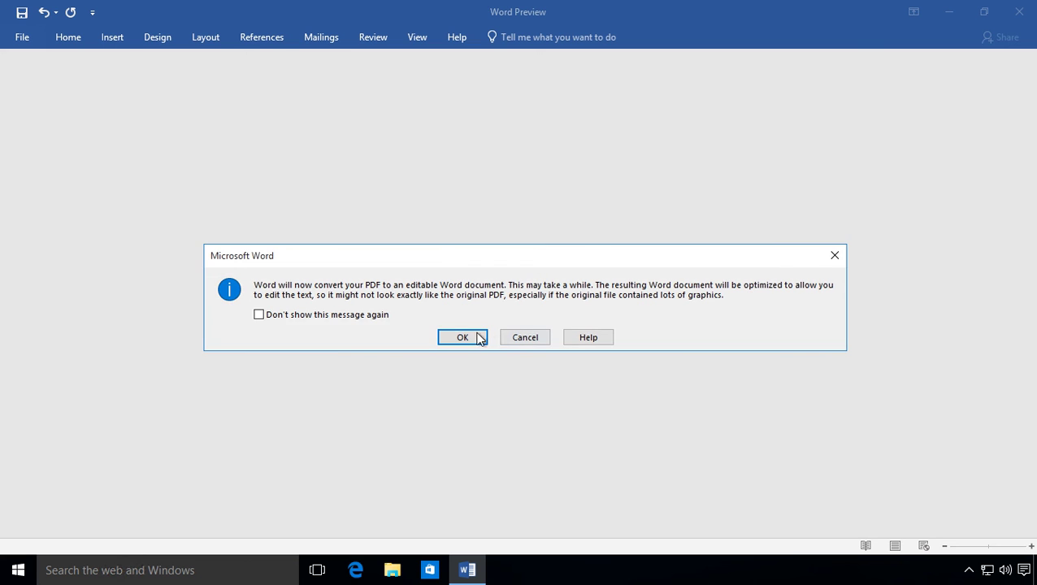
- Convert the -a PDF and save it to the Desktop as a Word document
{"action": "left_click", "coordinate": [463, 337]}
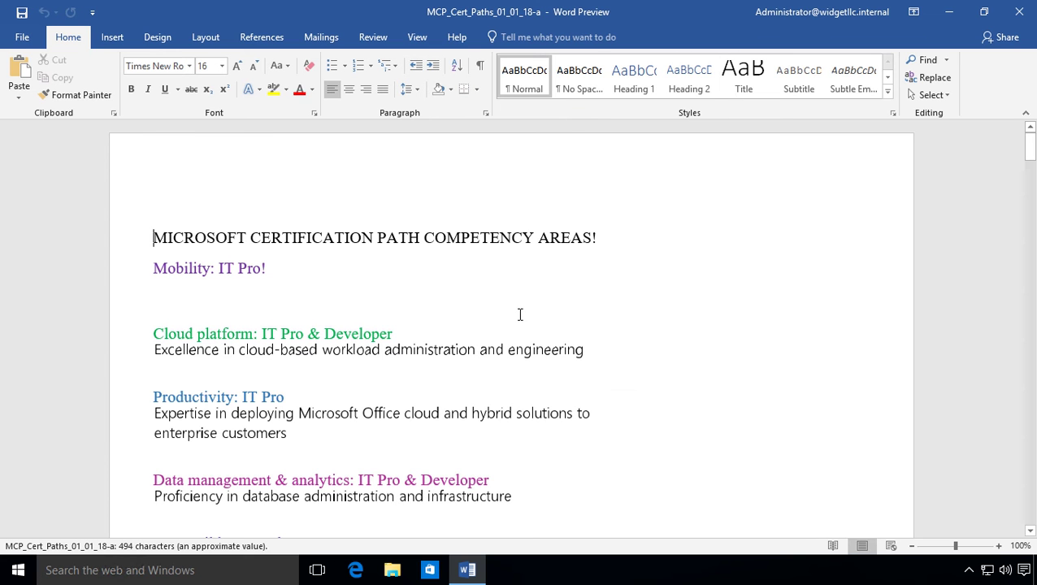
{"action": "left_click", "coordinate": [22, 38]}
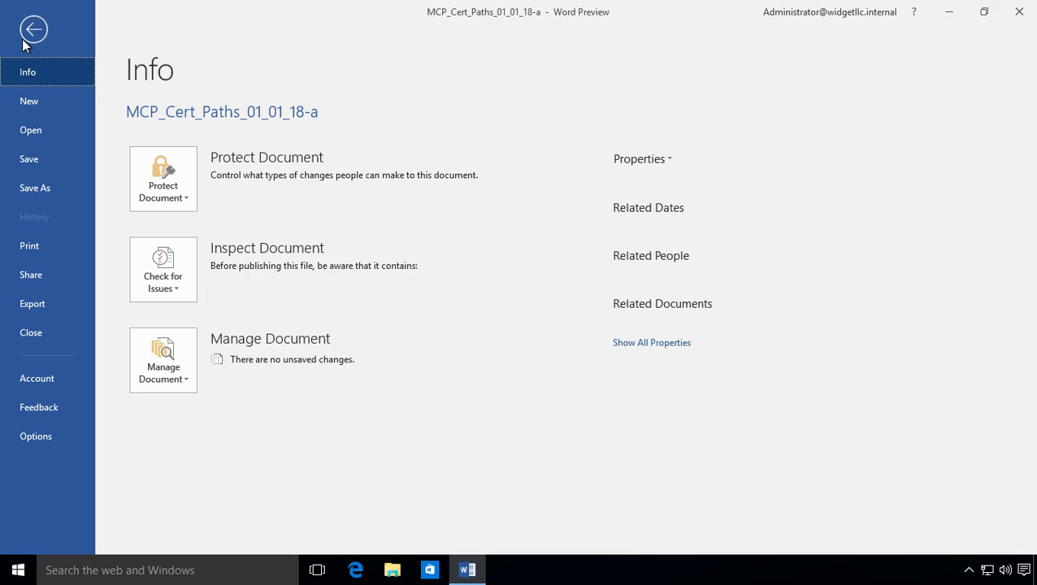
{"action": "left_click", "coordinate": [39, 184]}
{"action": "double_click", "coordinate": [293, 213]}
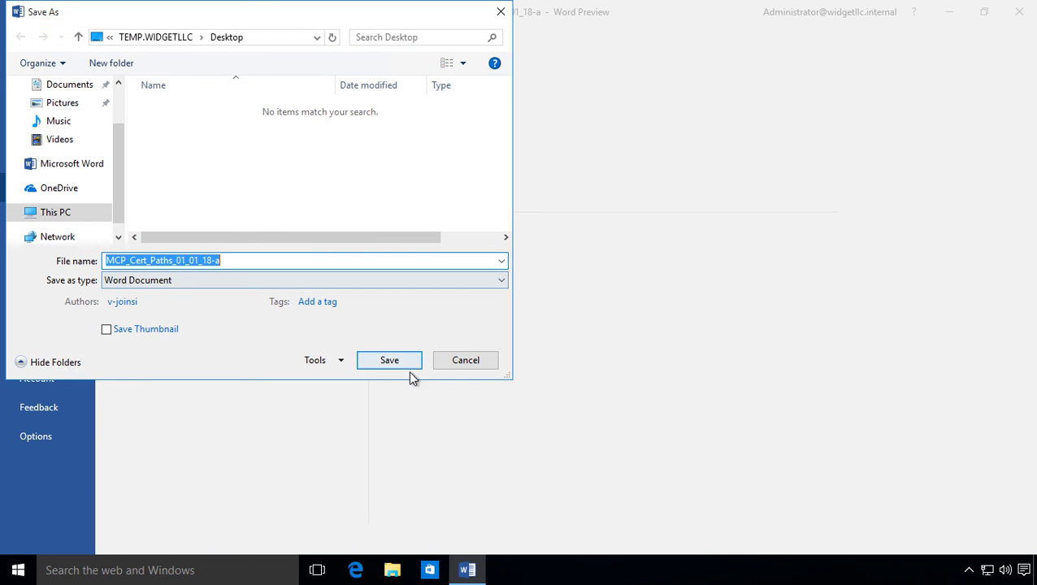
{"action": "left_click", "coordinate": [396, 363]}
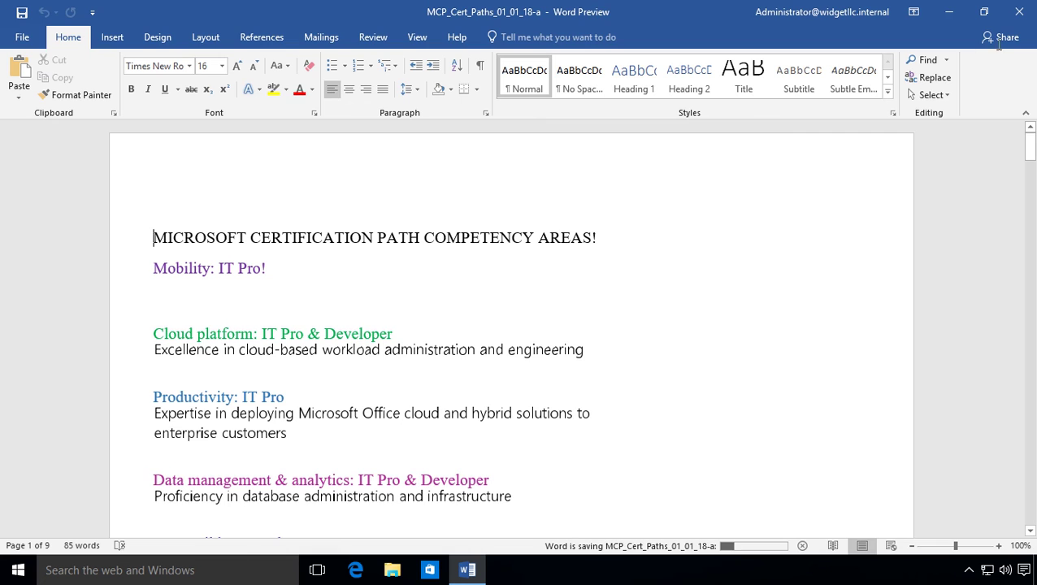
- Close Word and reopen the new MCP_Cert_Paths_01_01_18-a .docx from the desktop
{"action": "left_click", "coordinate": [1017, 13]}
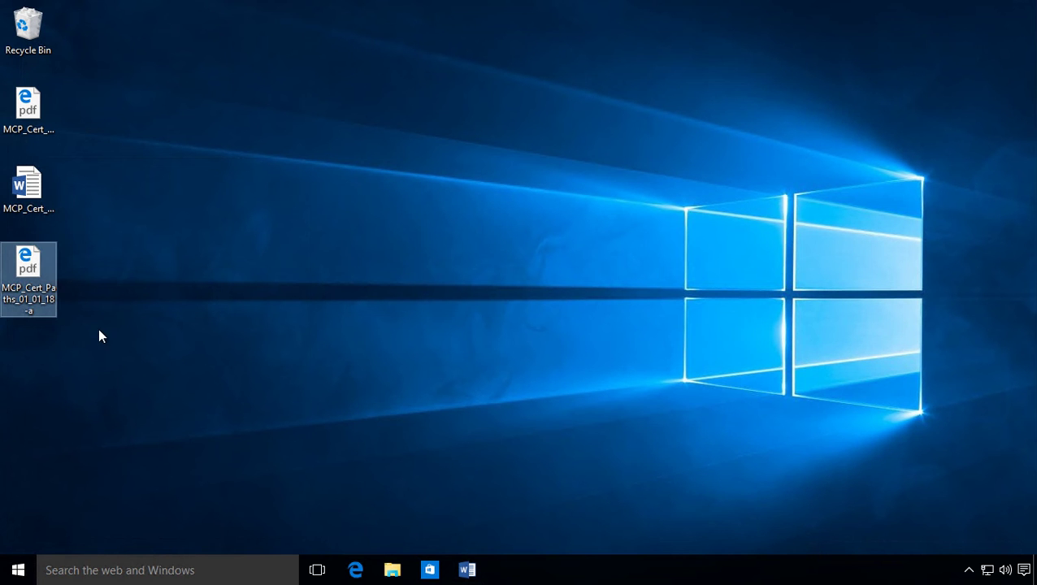
{"action": "left_click", "coordinate": [41, 177]}
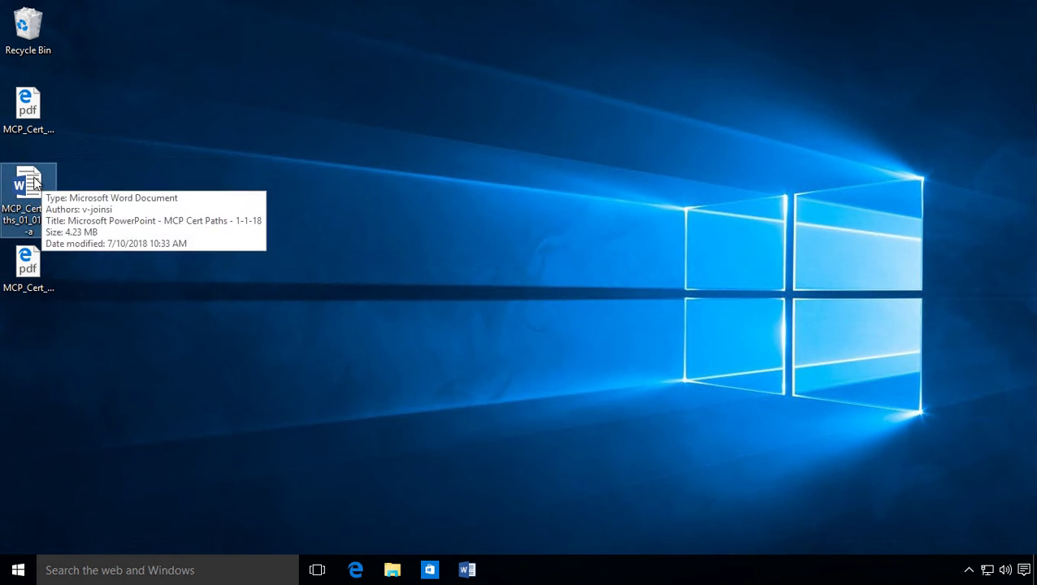
{"action": "double_click", "coordinate": [42, 177]}
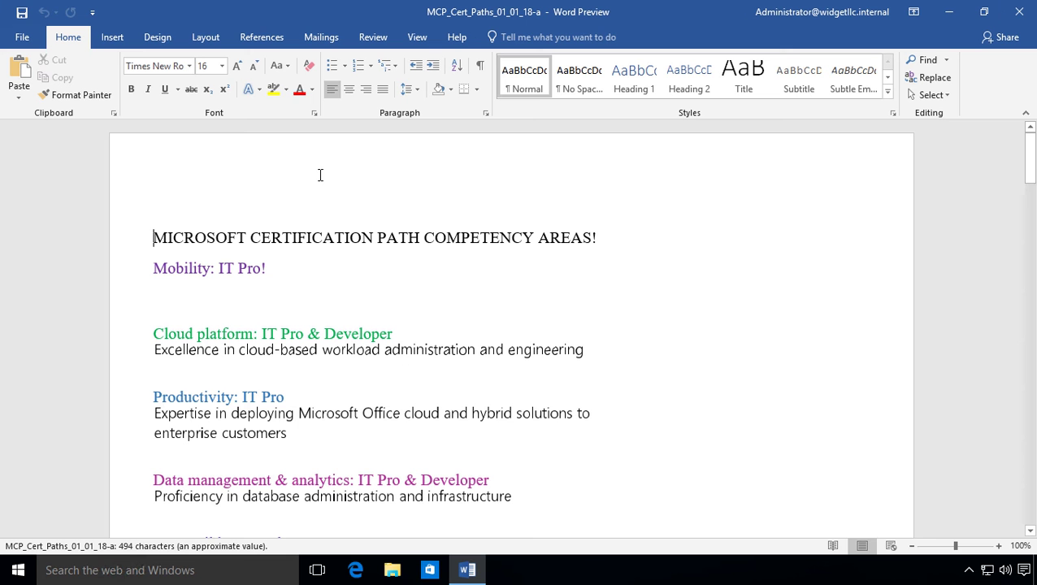
- Check that Save As on This PC defaults to Word Document, cancel without saving, and close Word
{"action": "left_click", "coordinate": [367, 281]}
{"action": "left_click", "coordinate": [23, 38]}
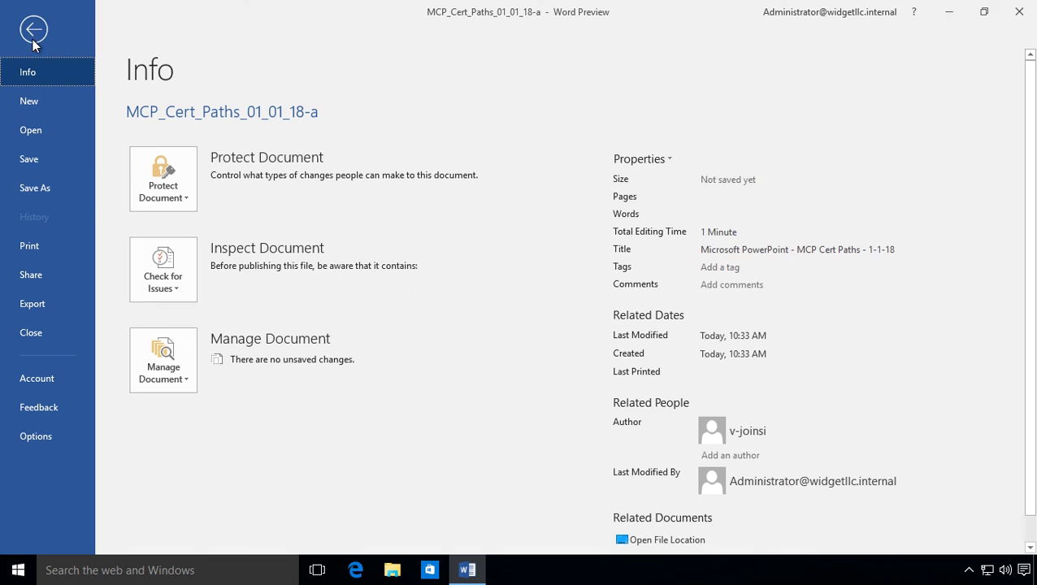
{"action": "left_click", "coordinate": [35, 187]}
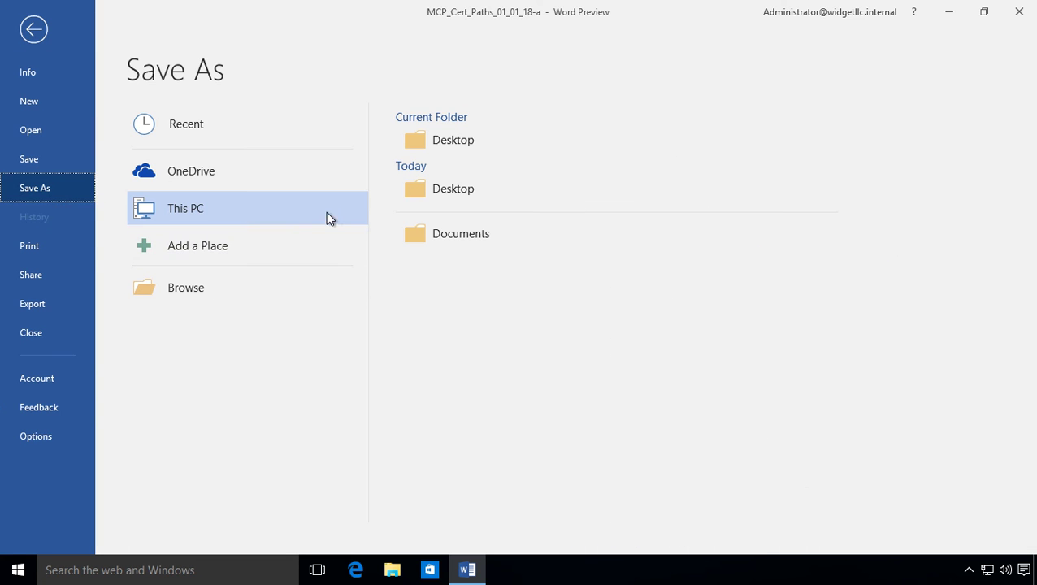
{"action": "double_click", "coordinate": [328, 218]}
{"action": "left_click", "coordinate": [329, 279]}
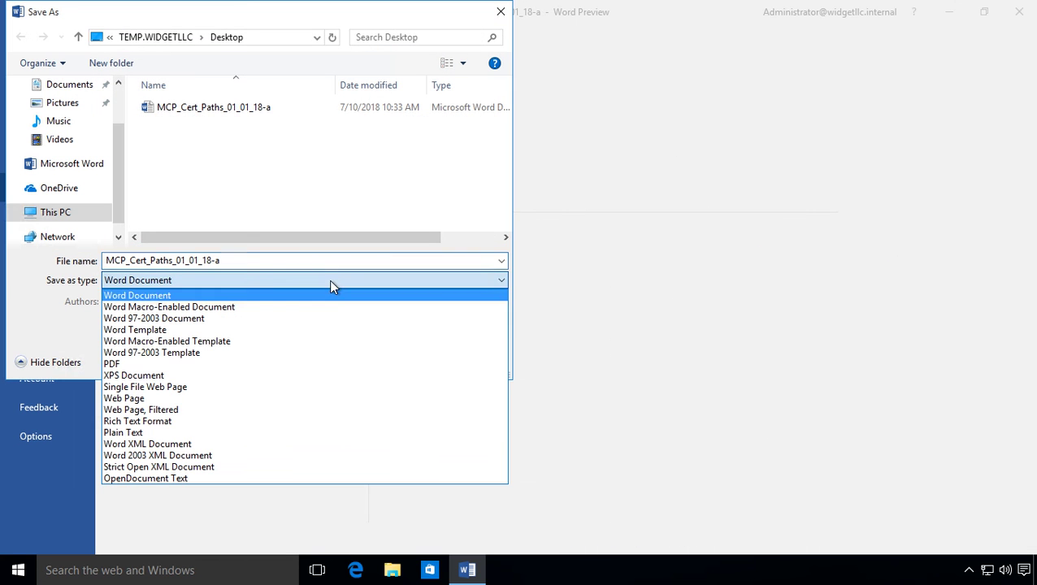
{"action": "left_click", "coordinate": [610, 200]}
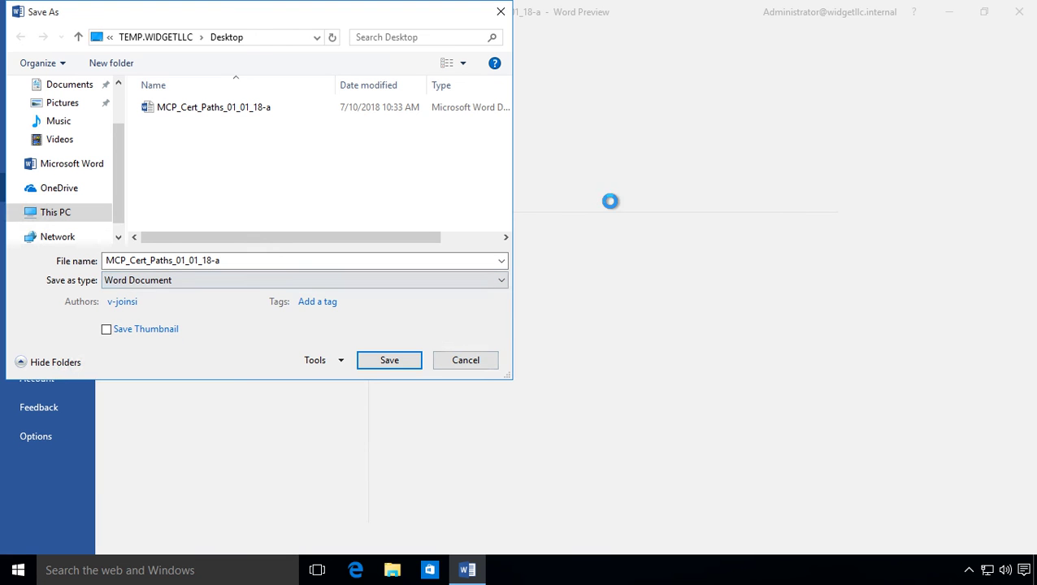
{"action": "left_click", "coordinate": [465, 361]}
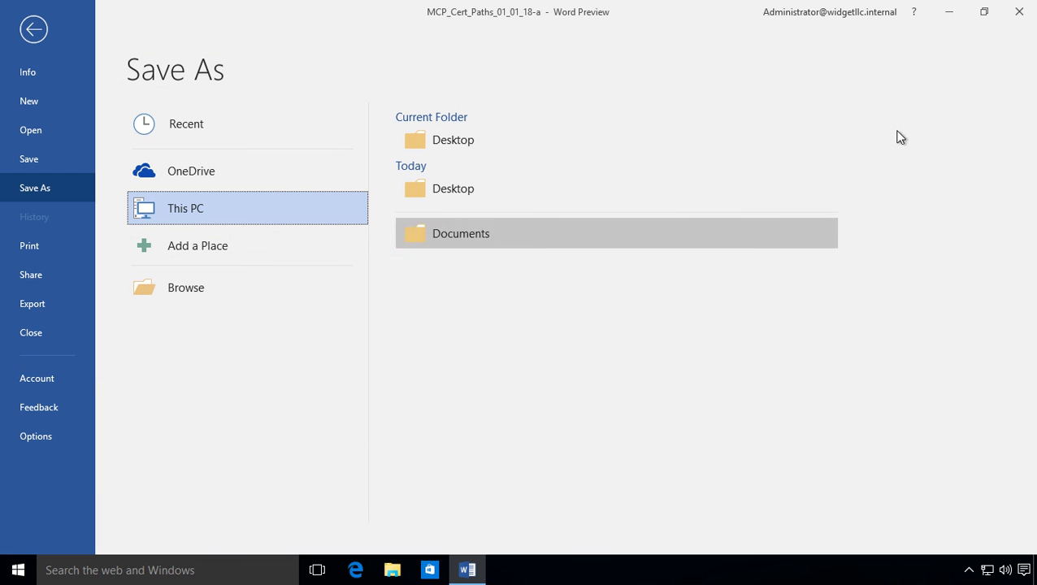
{"action": "left_click", "coordinate": [1022, 16]}
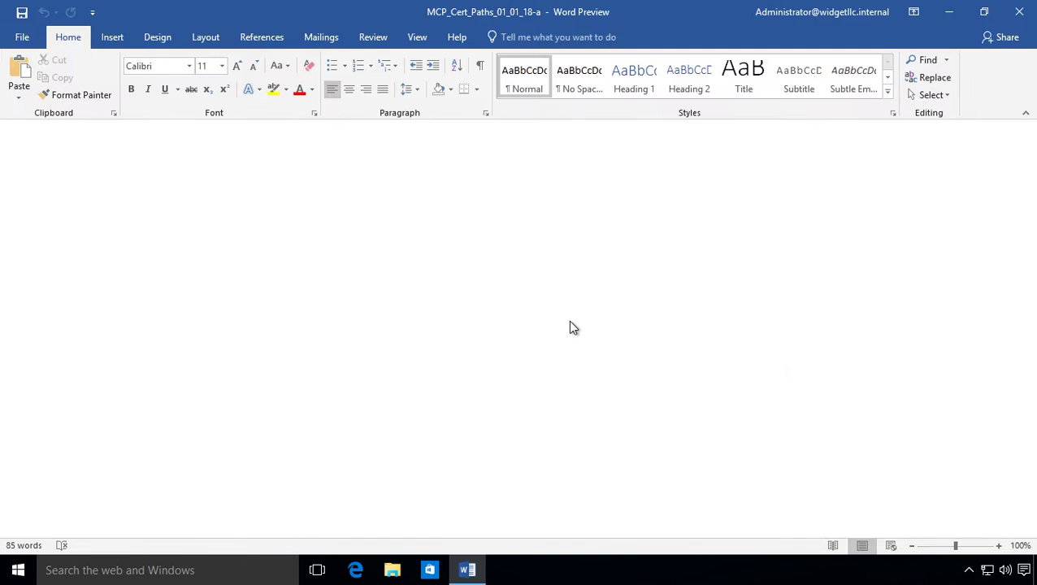